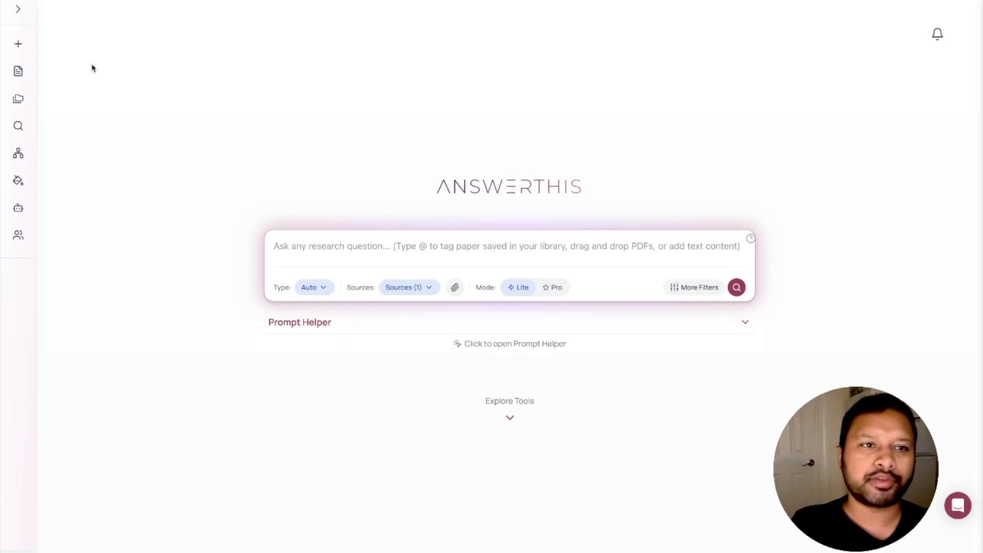
Open the research paper library and collapse the navigation sidebar to widen the paper list
click(17, 12)
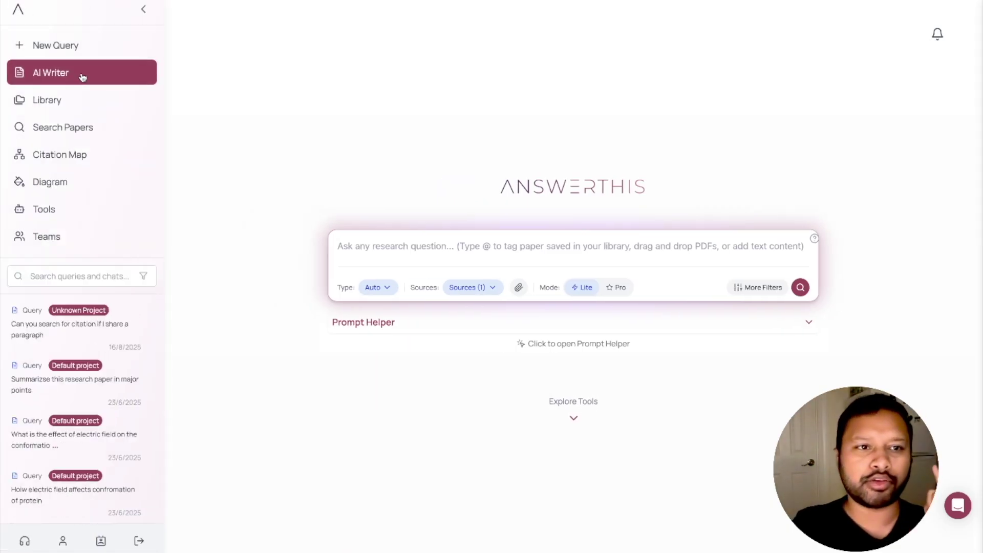
click(58, 108)
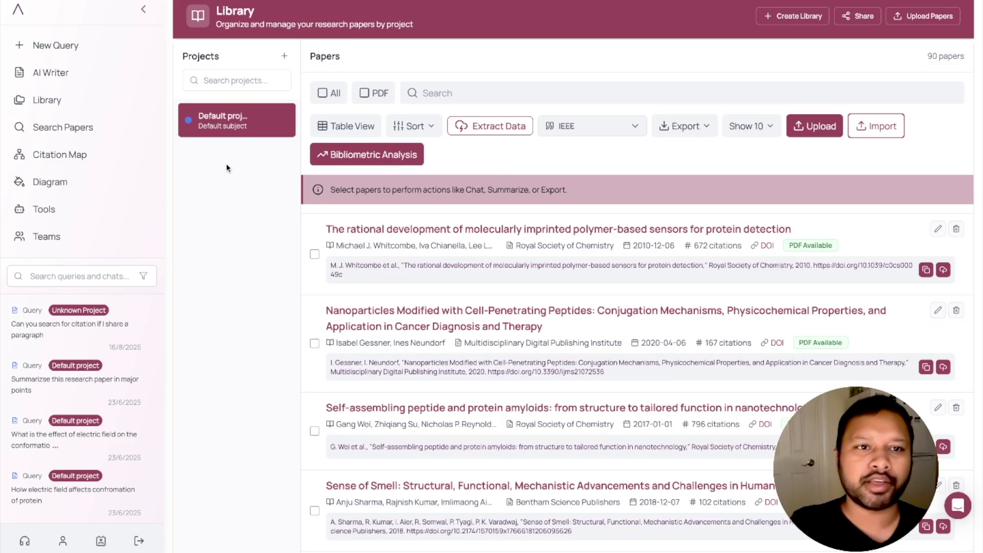
click(144, 12)
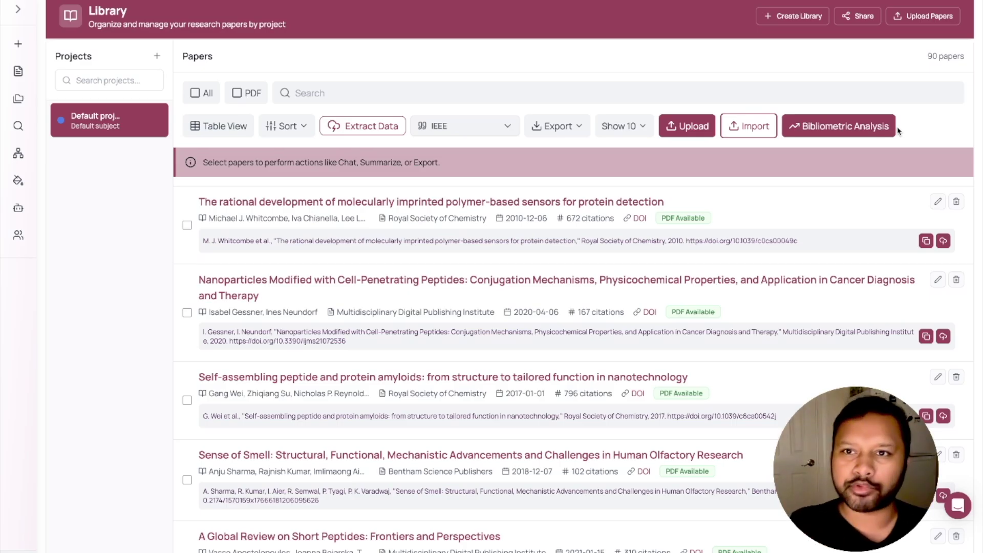
Create a library project titled "My Research Papers" in the Chemistry domain
click(784, 23)
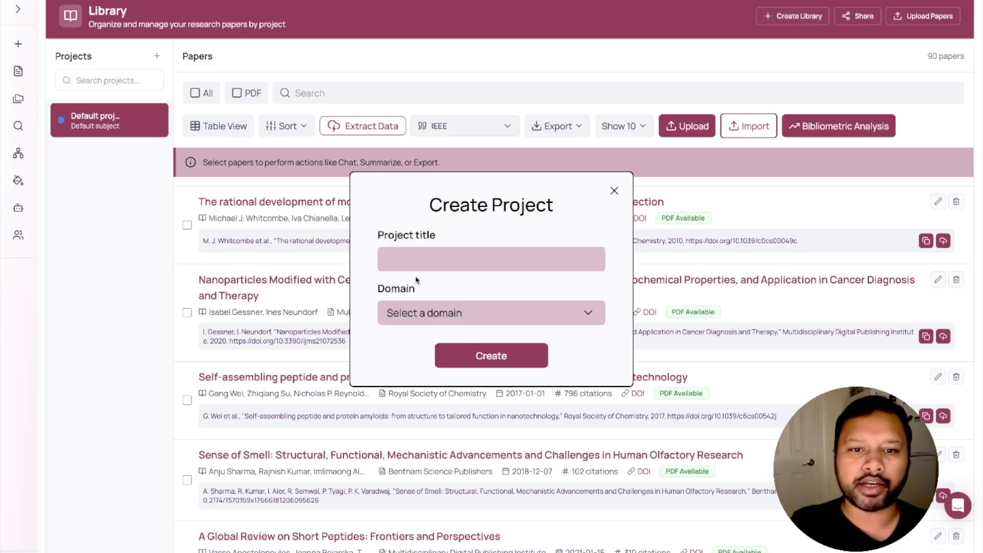
click(413, 254)
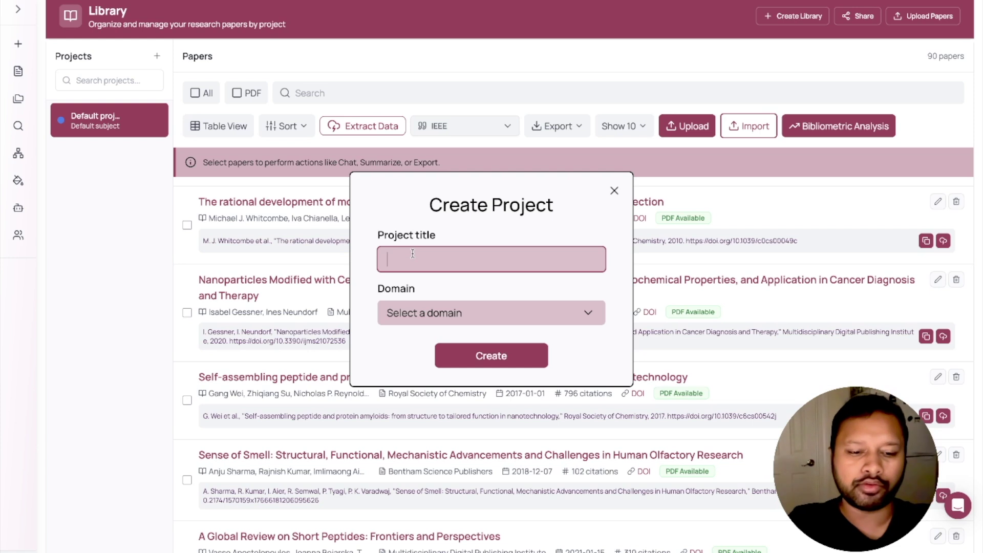
text(M)
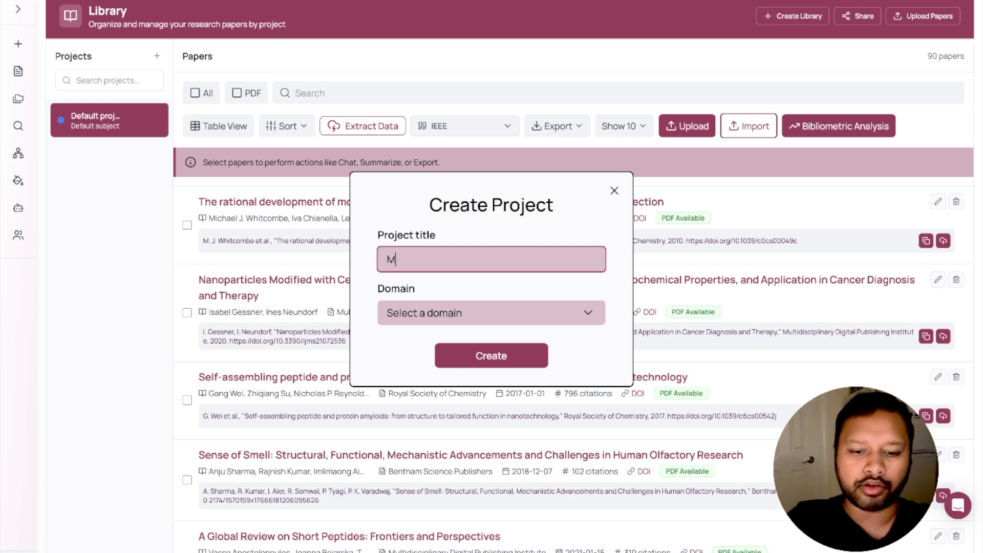
text(y Research Papers)
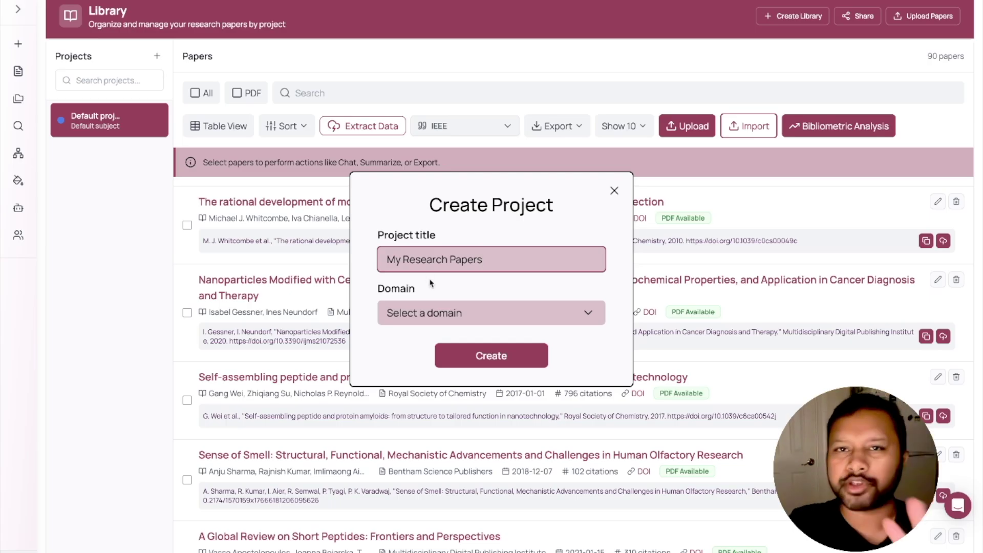
click(486, 312)
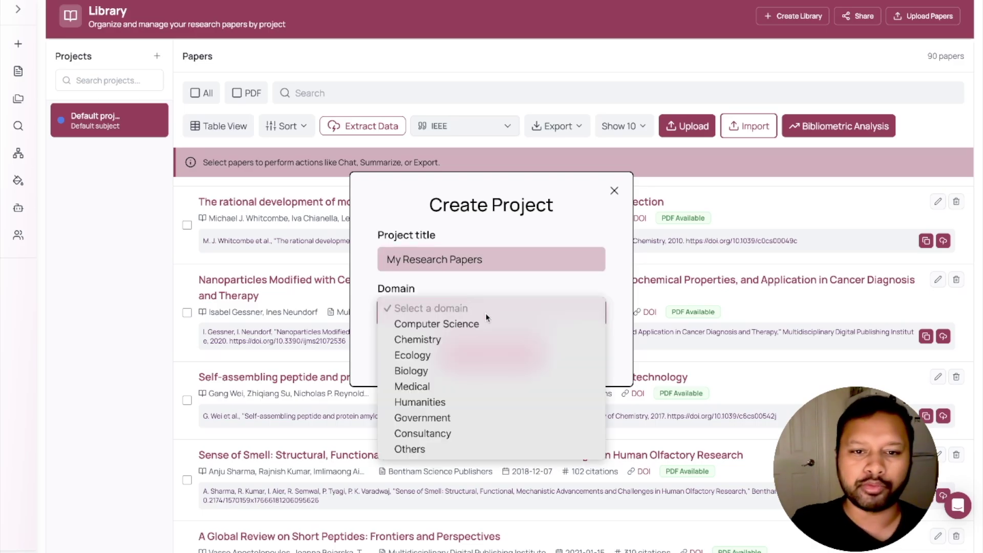
click(469, 340)
click(494, 354)
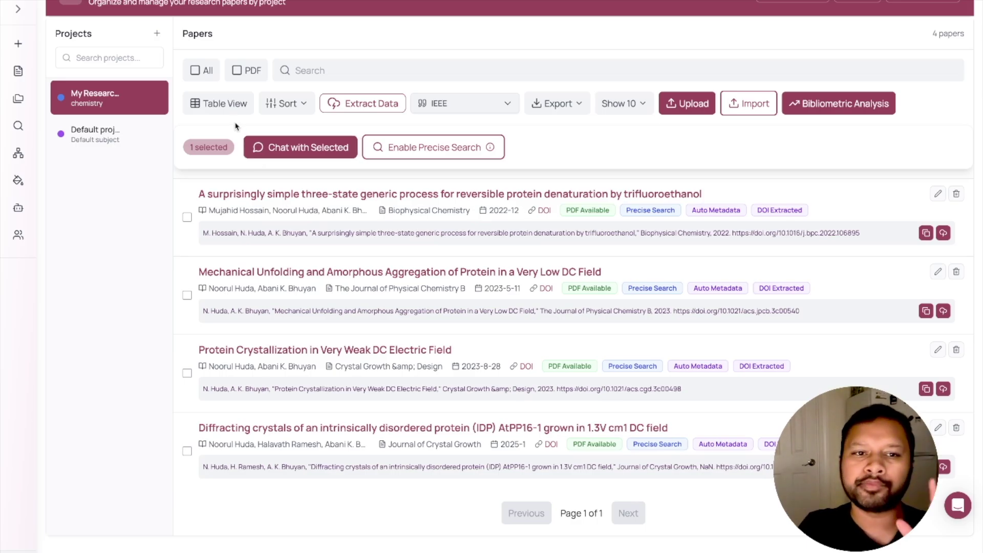
Select the paper "Protein Crystallization in Very Weak DC Electric Field" and open a chat with it
click(271, 147)
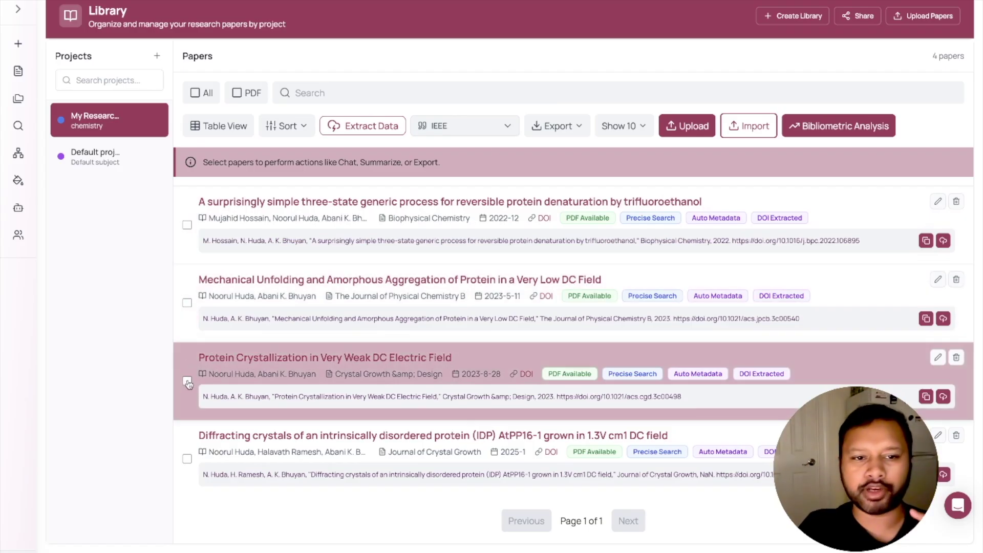
click(188, 382)
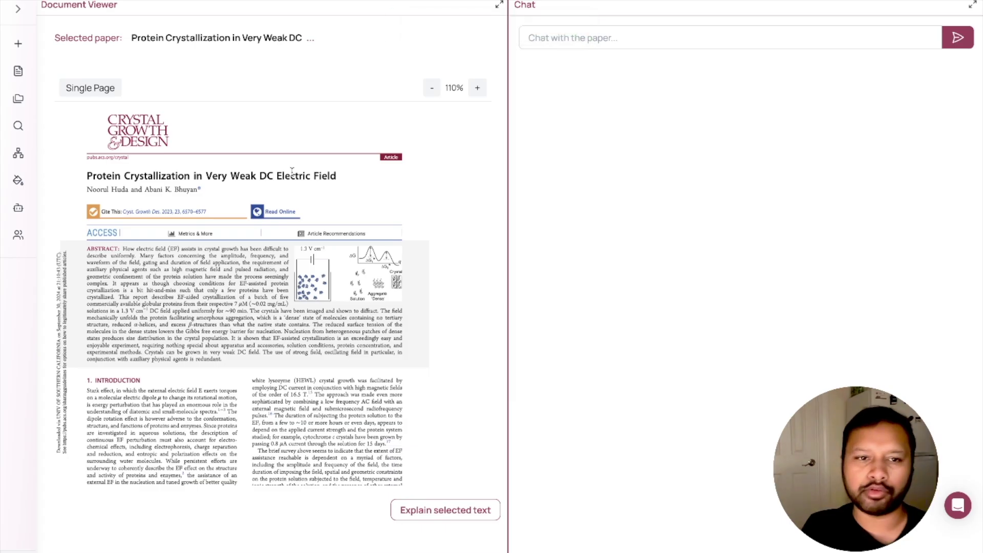
Browse the opened paper in the document viewer, paging through it in single-page view and returning to the all-pages view
scroll(292, 171, down, 20)
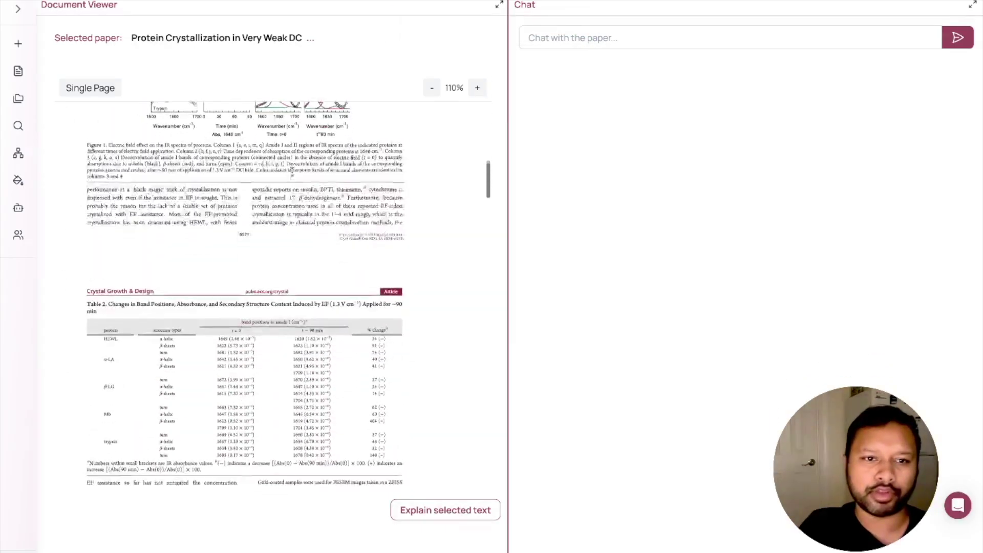
scroll(292, 171, down, 10)
scroll(292, 172, up, 15)
scroll(292, 171, up, 8)
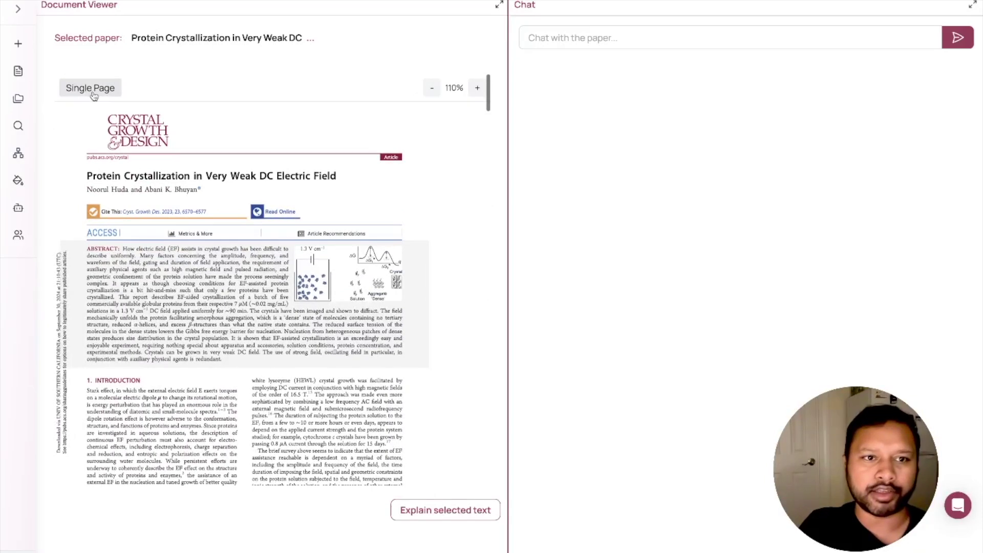
click(92, 88)
click(92, 89)
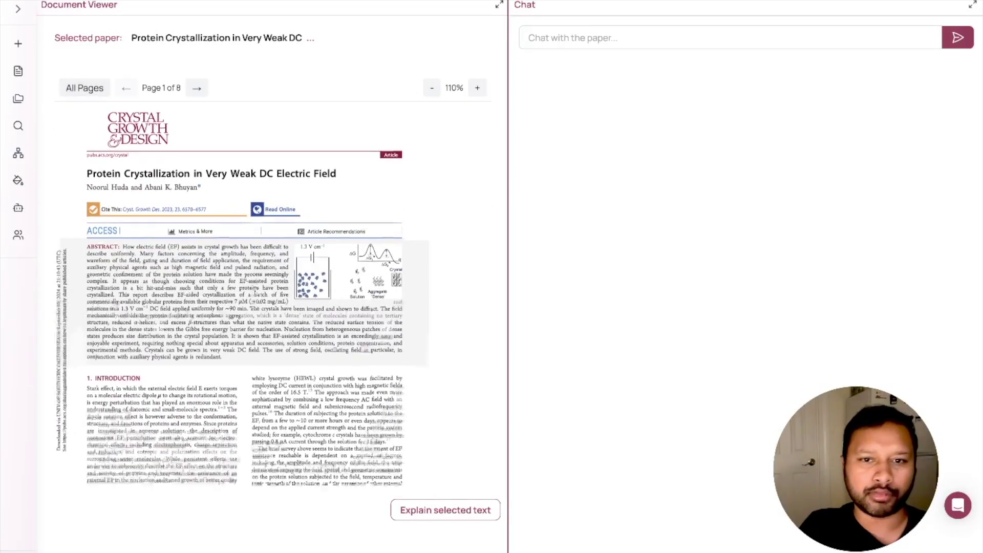
click(200, 85)
click(200, 85)
click(90, 91)
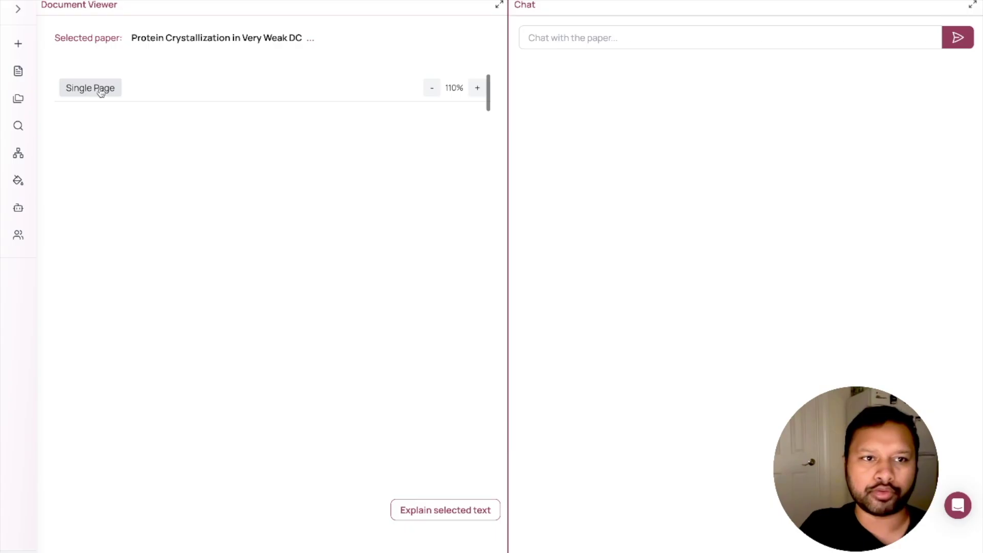
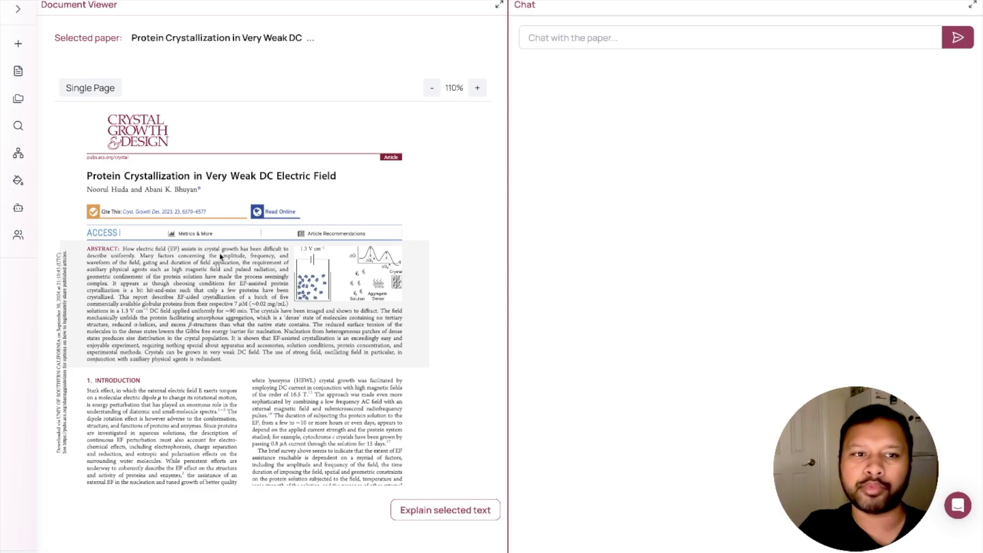
Ask the paper chat "What are the techniques that are reffered to in the research paper"
scroll(220, 256, down, 10)
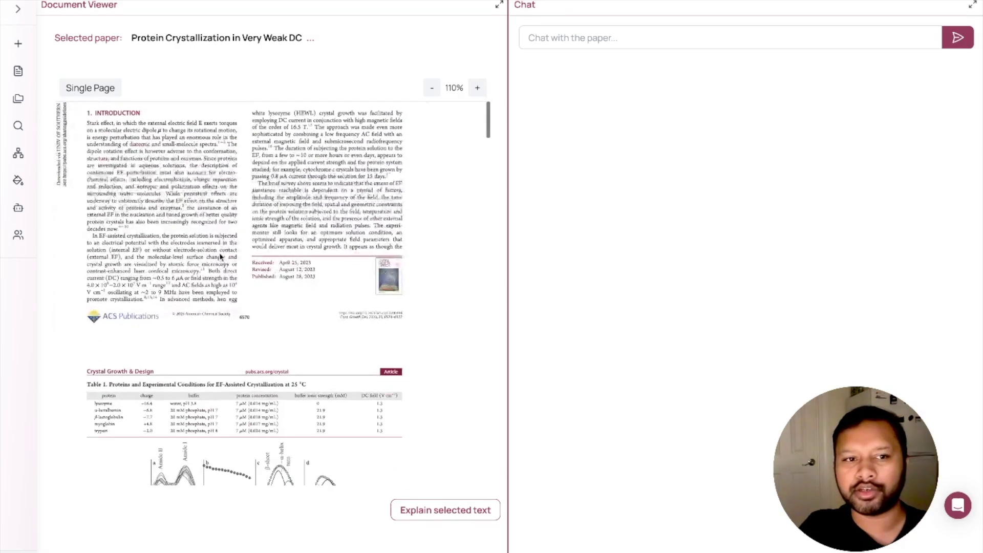
scroll(219, 253, down, 8)
click(615, 39)
text(Wha)
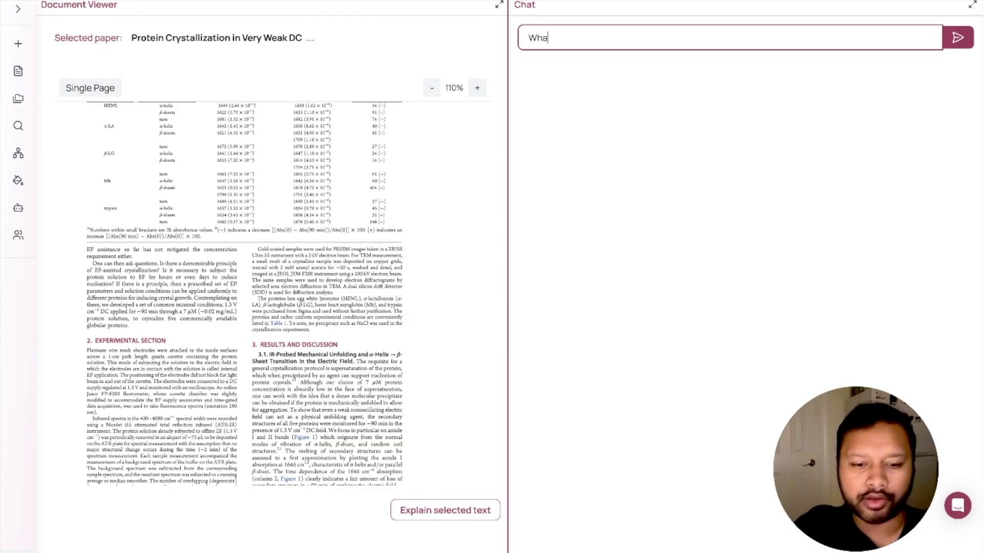
text(t are the t)
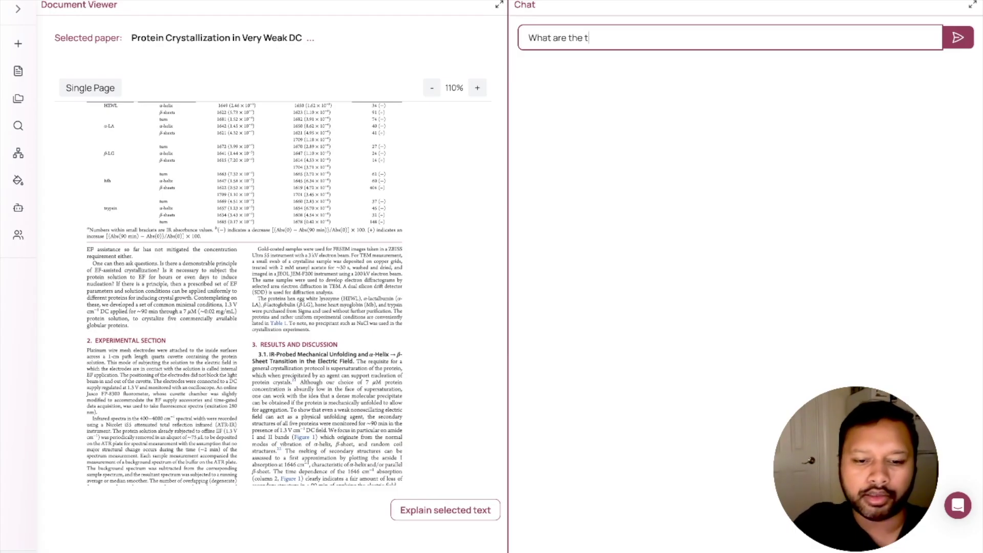
text(echniques)
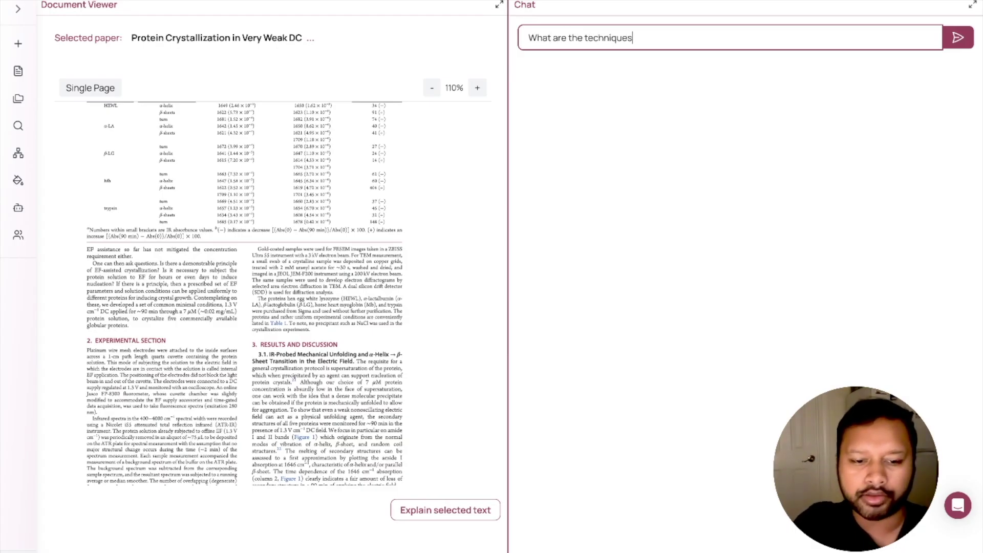
text( that are re)
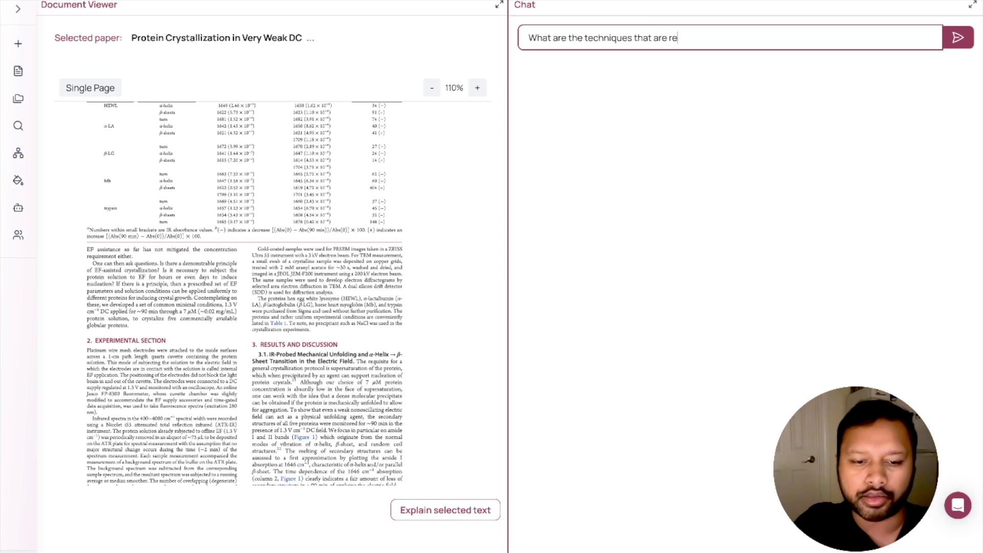
text(ffered to inn t)
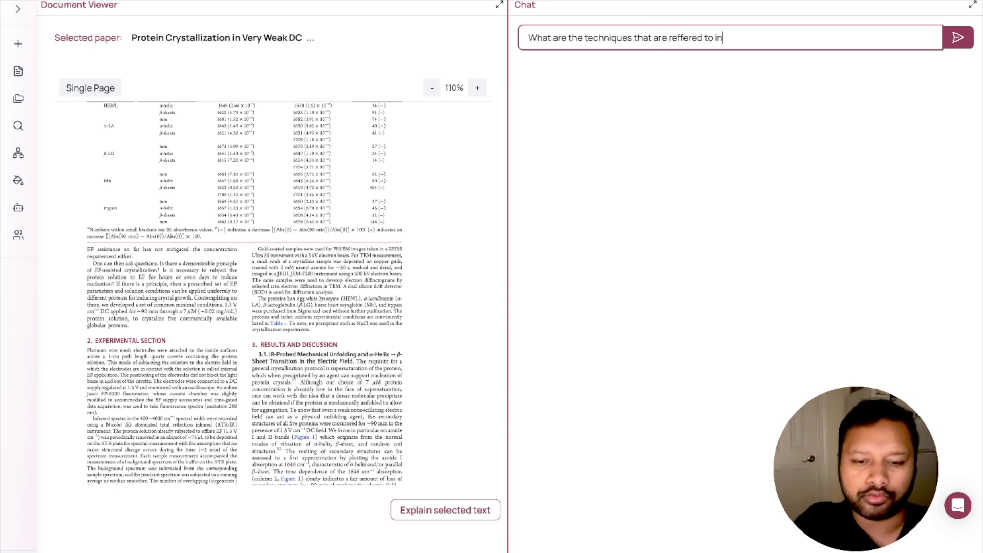
key(BackSpace)
key(BackSpace)
key(BackSpace)
text(the research paper)
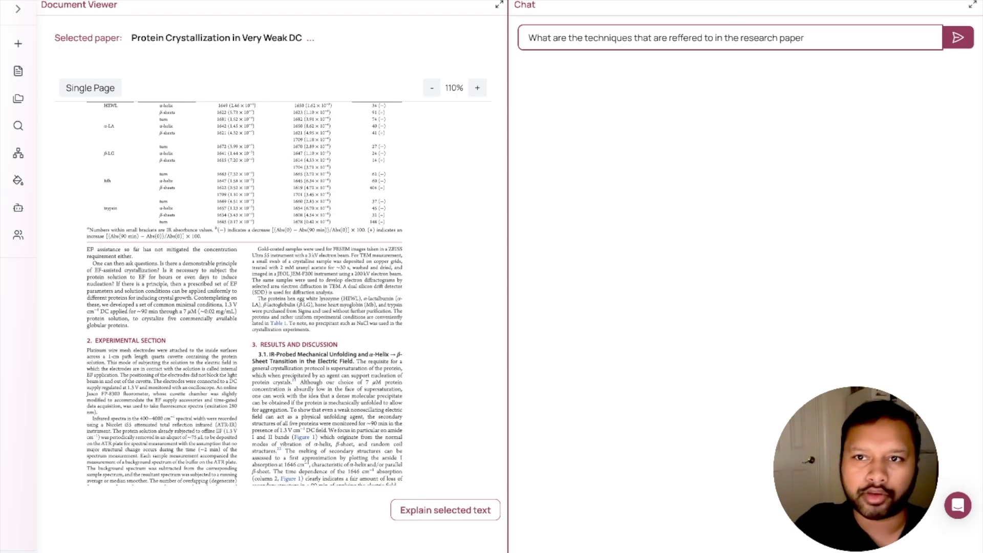
key(Return)
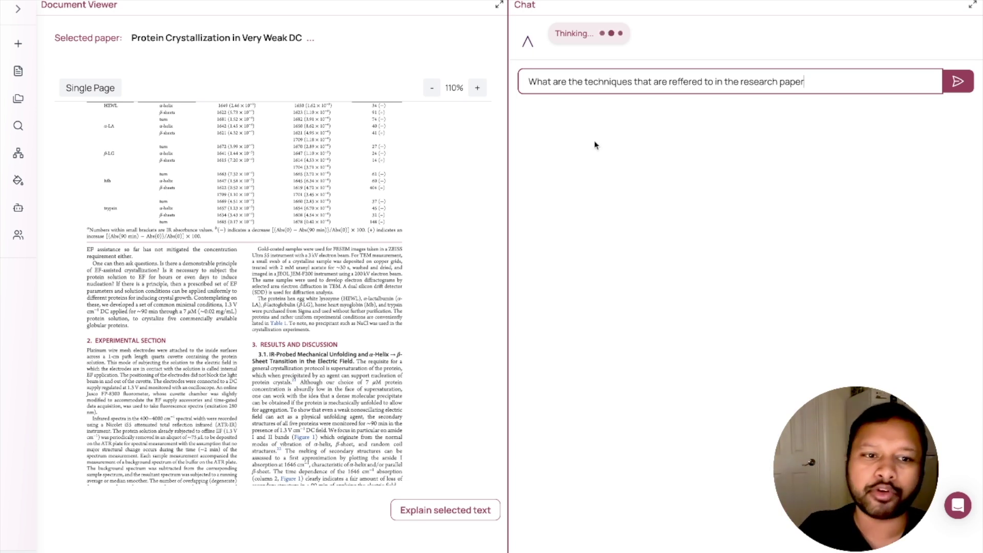
Look through the paper's experimental, results and discussion pages, including its figures
scroll(346, 272, down, 5)
scroll(342, 263, up, 3)
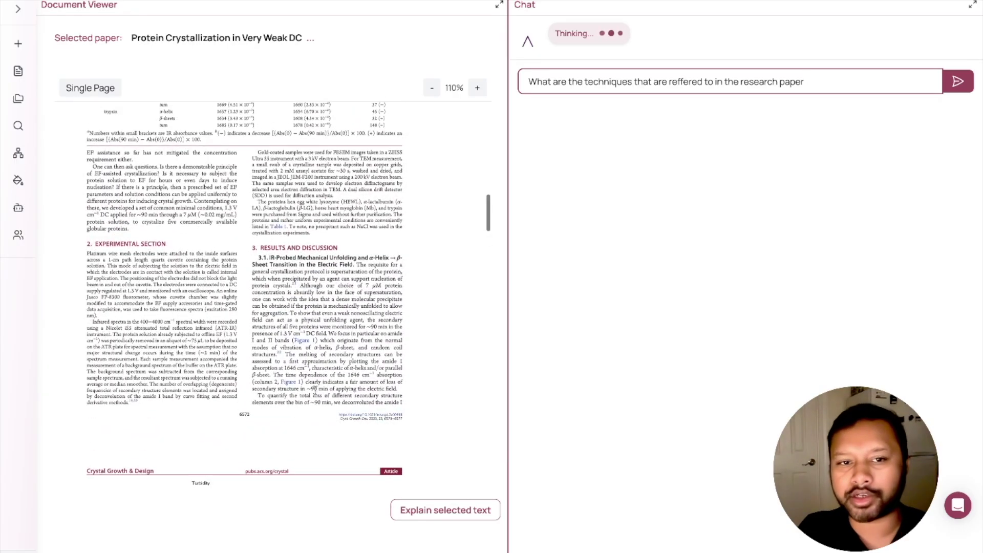
scroll(165, 413, down, 10)
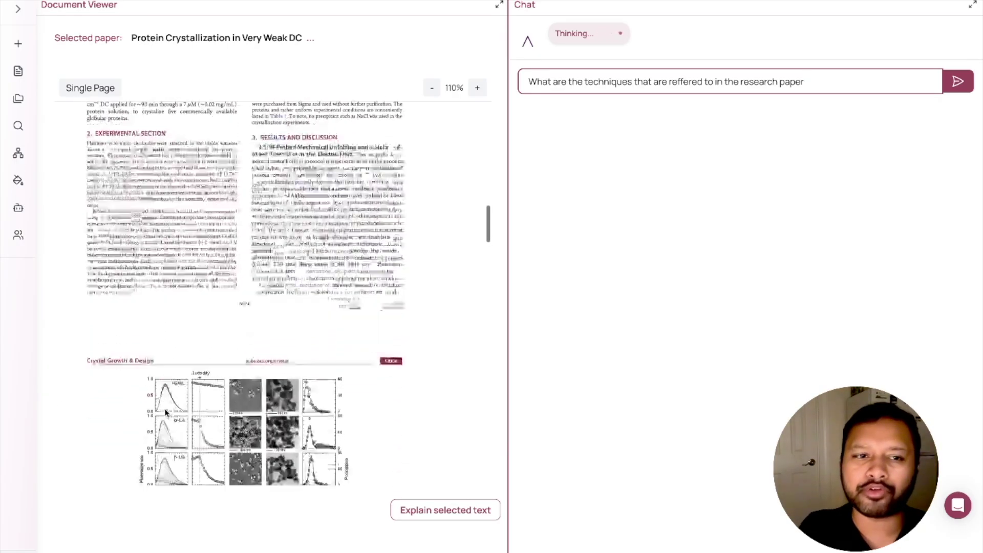
scroll(173, 402, down, 10)
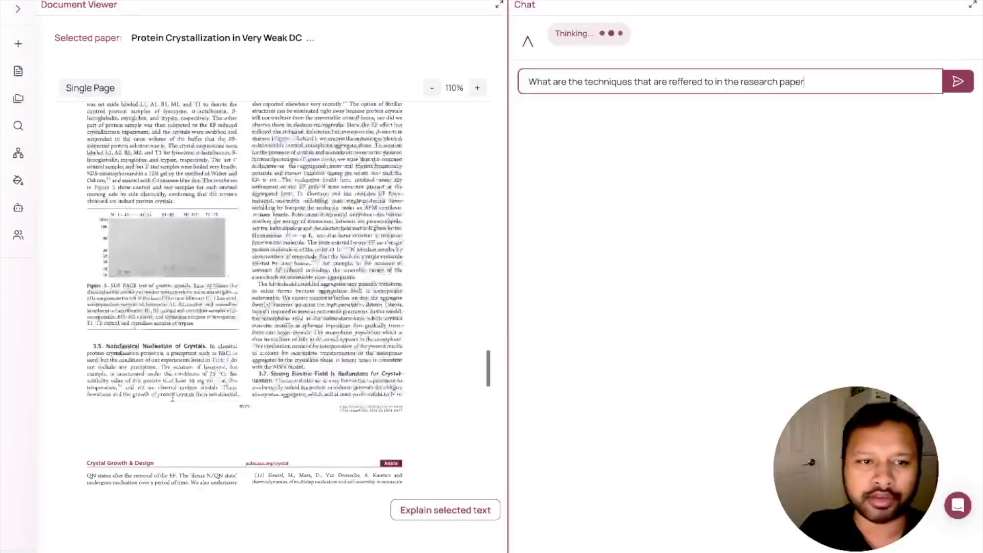
scroll(173, 401, up, 5)
scroll(173, 401, down, 3)
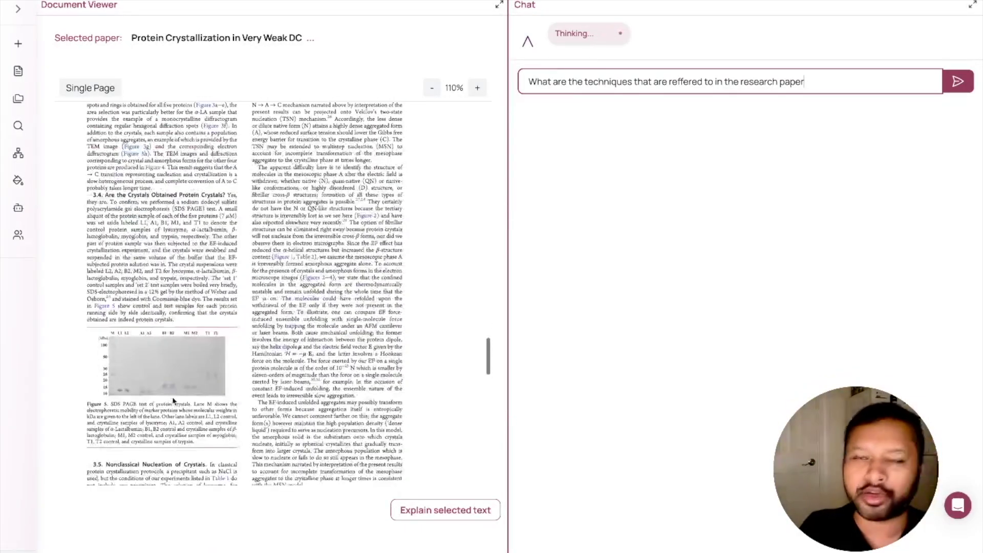
scroll(174, 402, down, 10)
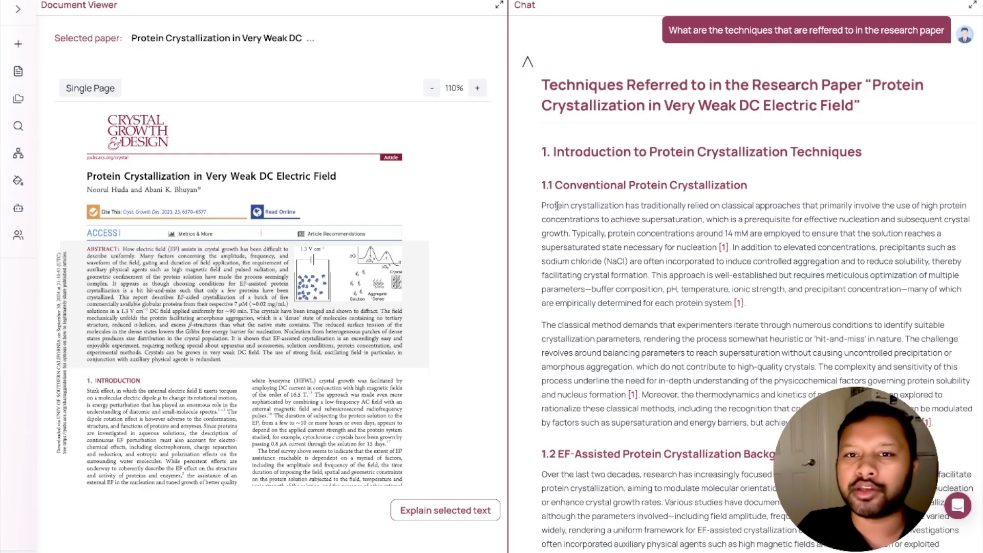
Read through the chat answer on the paper's crystallization, spectroscopic and imaging techniques
scroll(681, 360, down, 5)
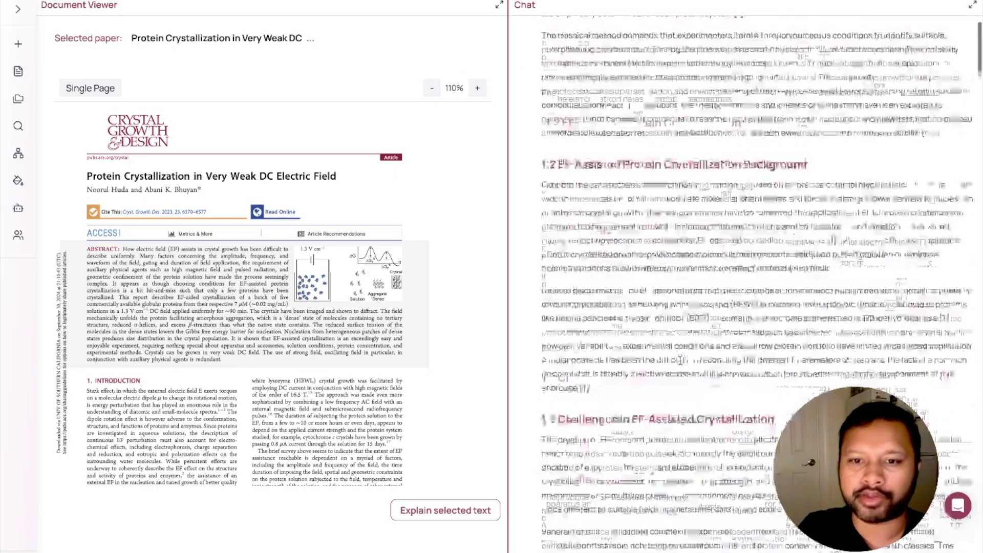
scroll(644, 325, down, 8)
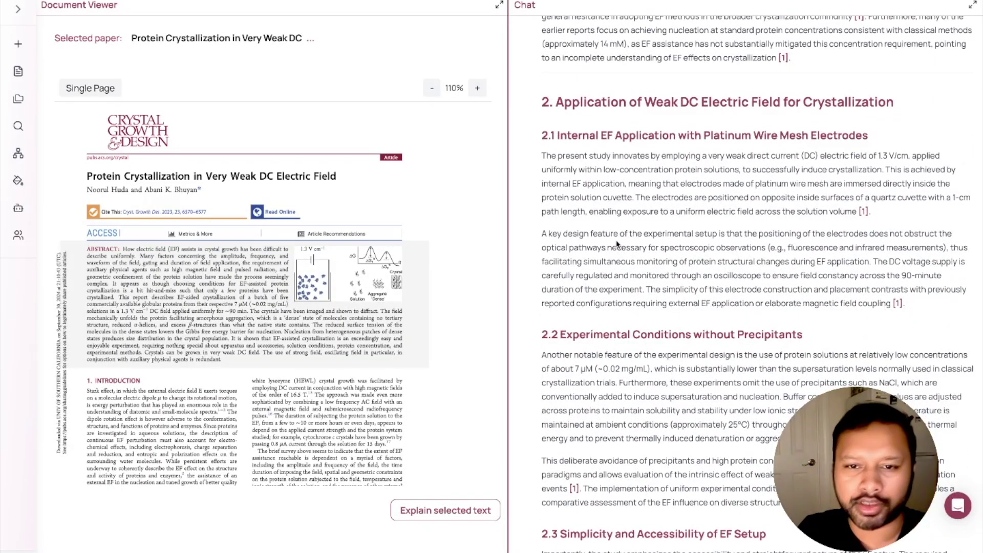
scroll(617, 244, down, 12)
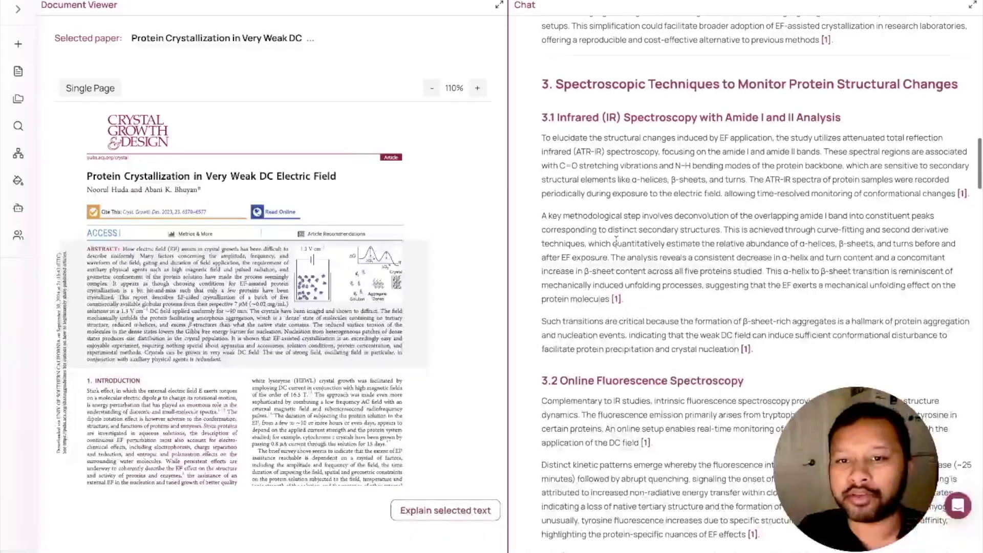
scroll(616, 237, down, 15)
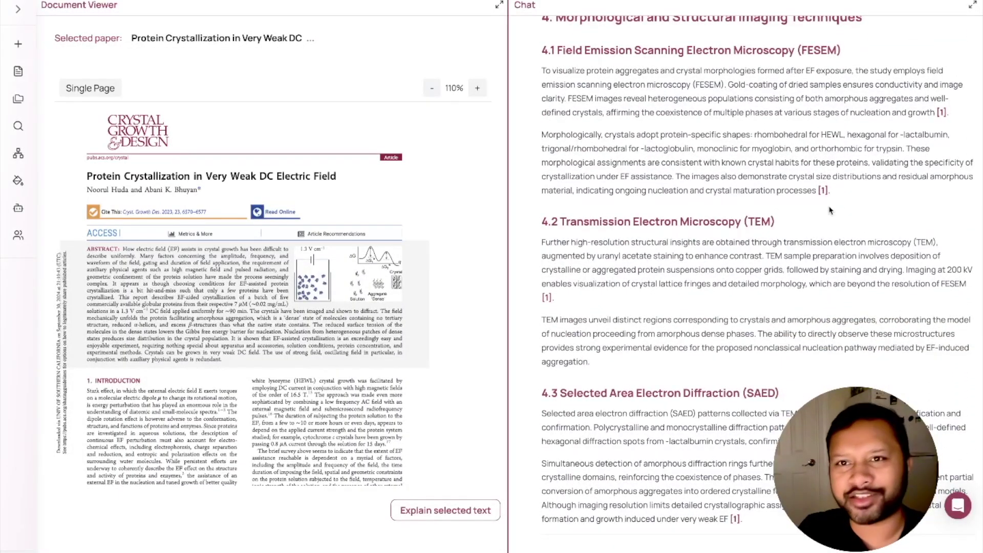
scroll(831, 211, down, 10)
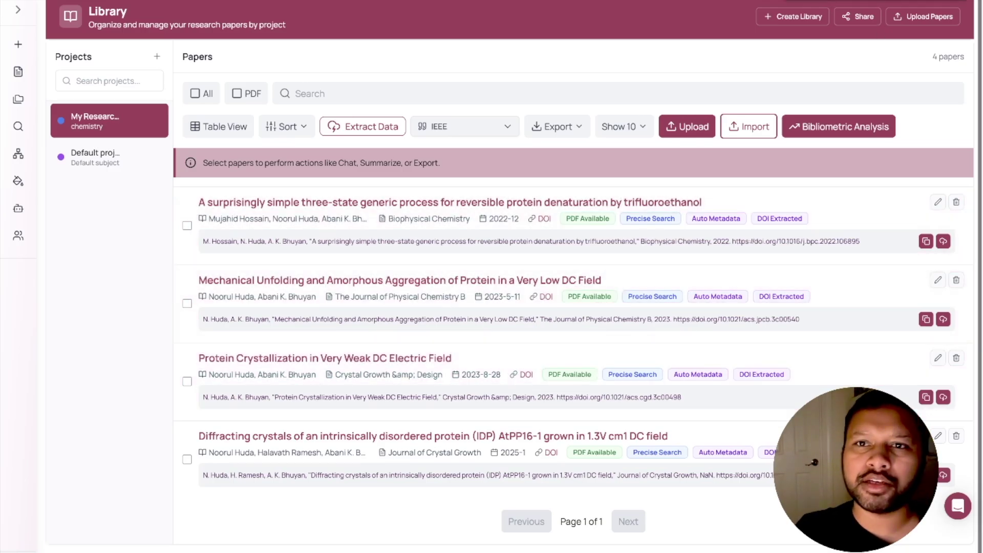
Select the Mechanical Unfolding, Protein Crystallization and Diffracting crystals papers in the library and open a chat with all three
click(187, 304)
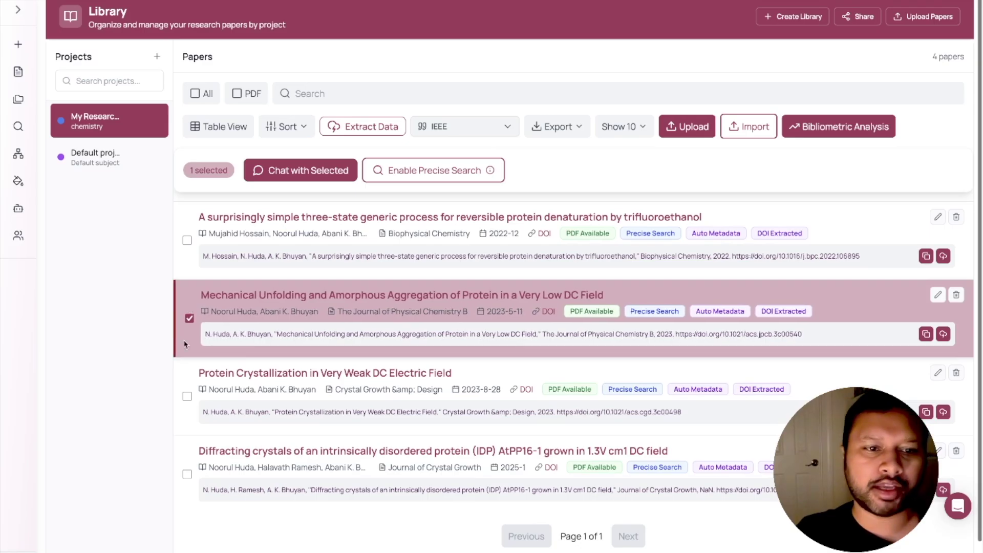
click(187, 397)
click(188, 475)
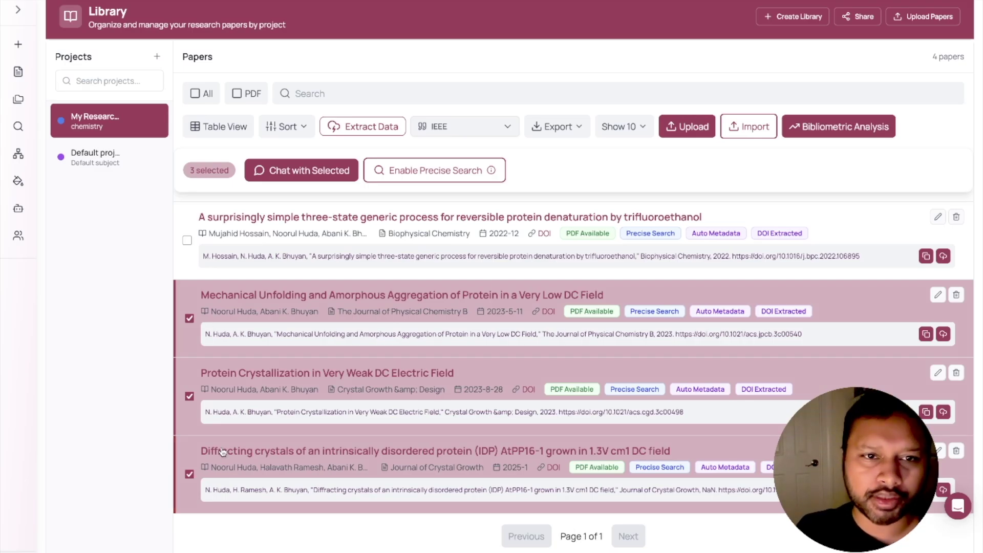
click(290, 171)
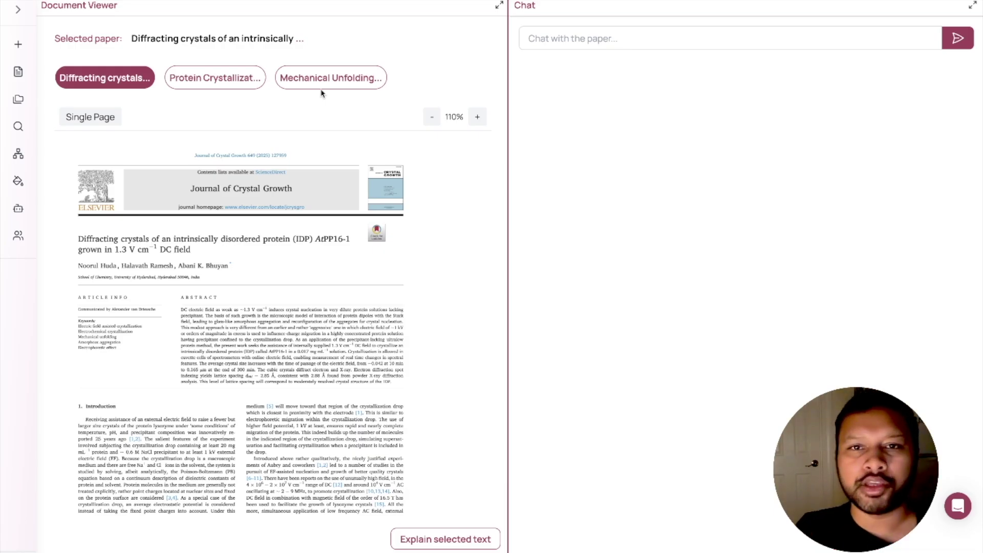
Ask the paper chat "What are the keypoints that are common in these three research papers, mention them in bullets and in short"
click(567, 42)
text(Wha)
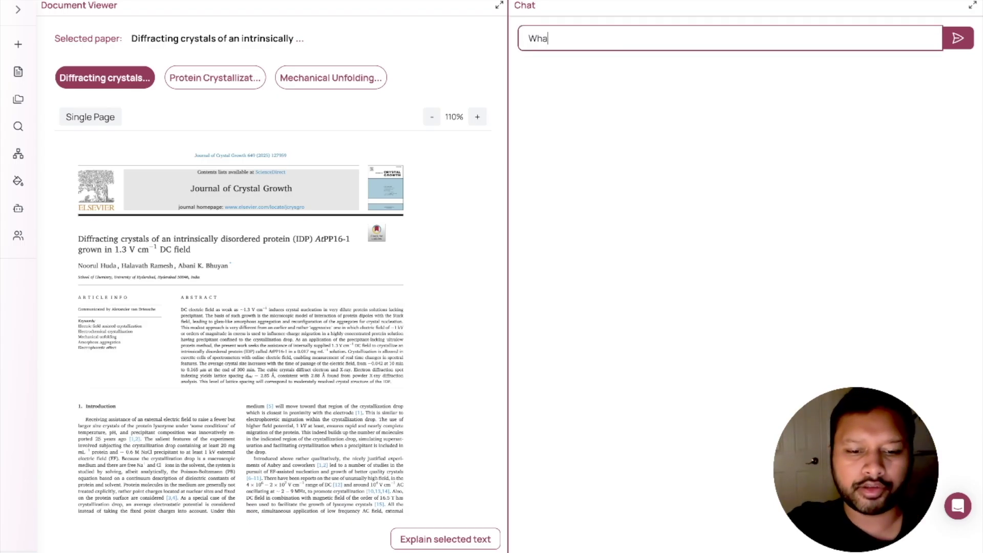
text(t are the ke)
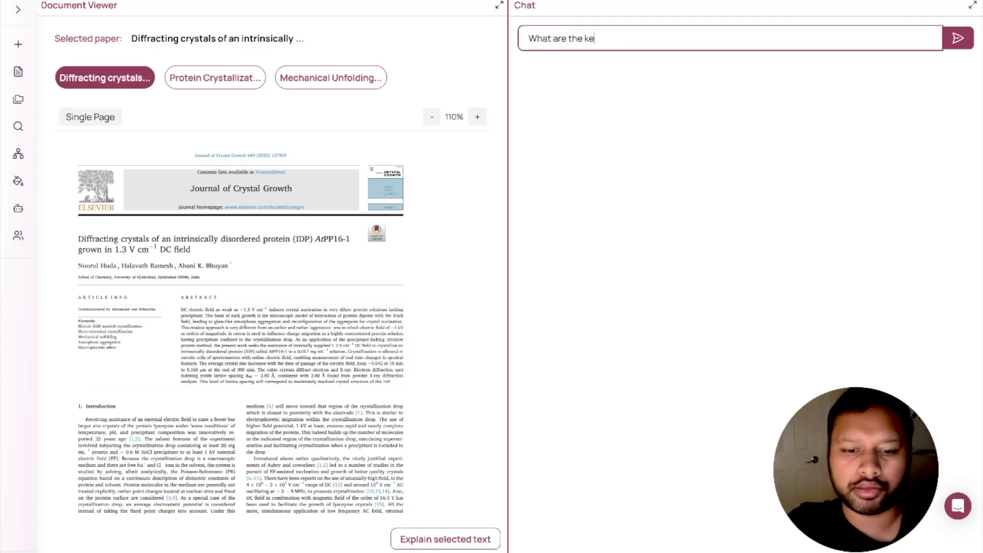
text(ypoints t)
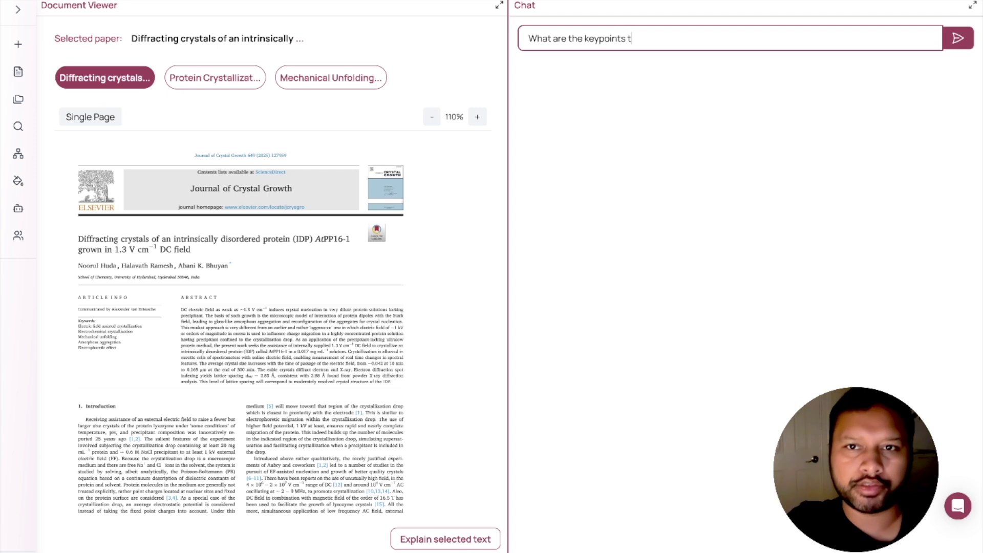
text(hat are comm)
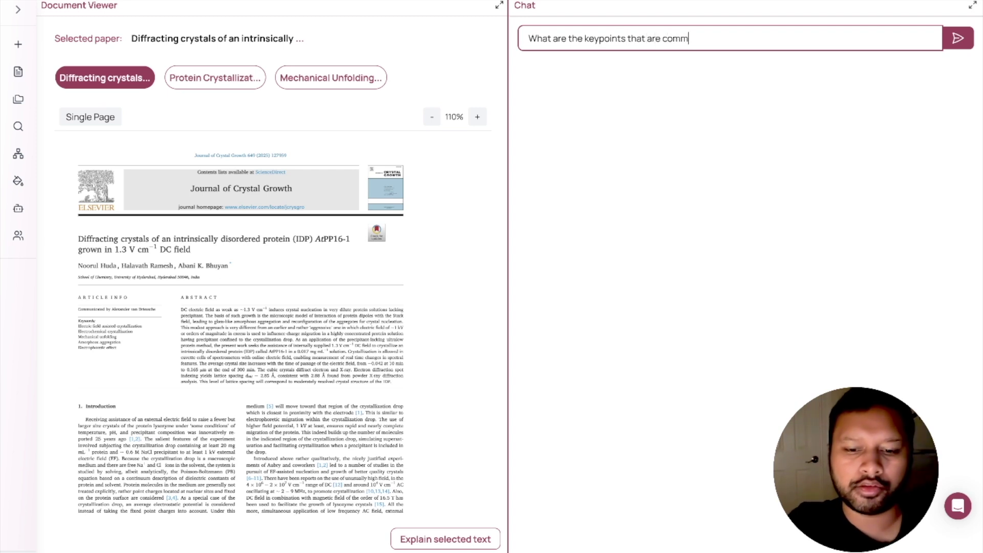
text(on in these three research papers)
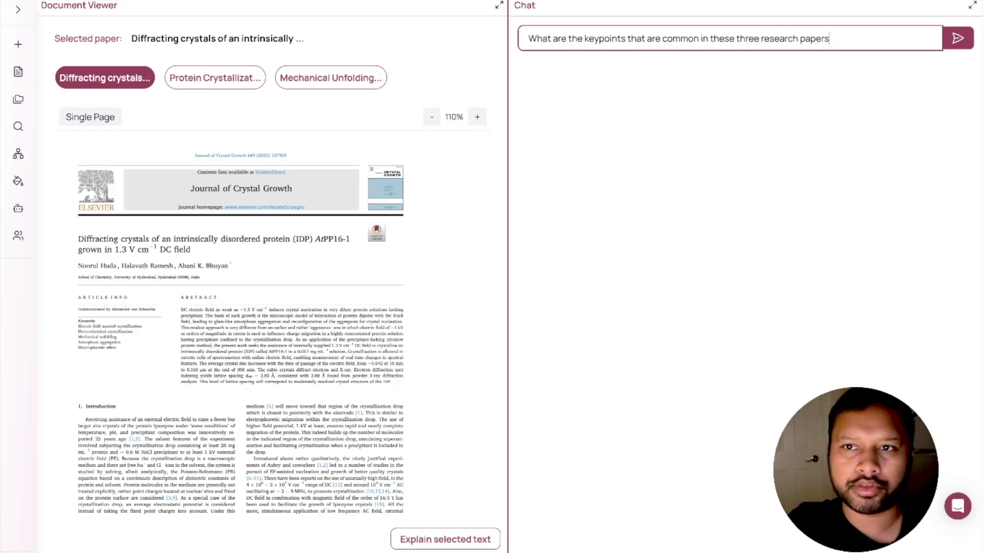
text(, mention them in bulltes)
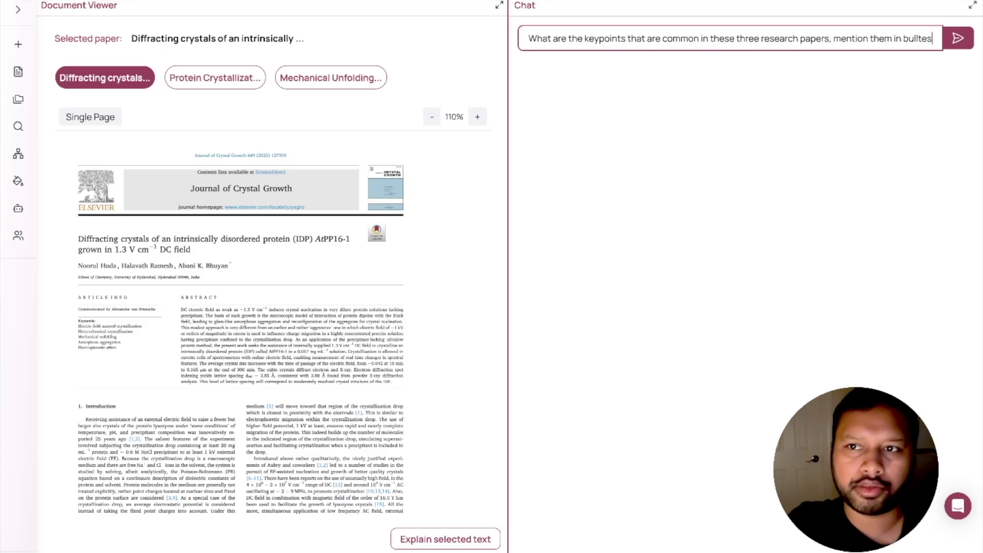
key(BackSpace)
key(BackSpace)
key(BackSpace)
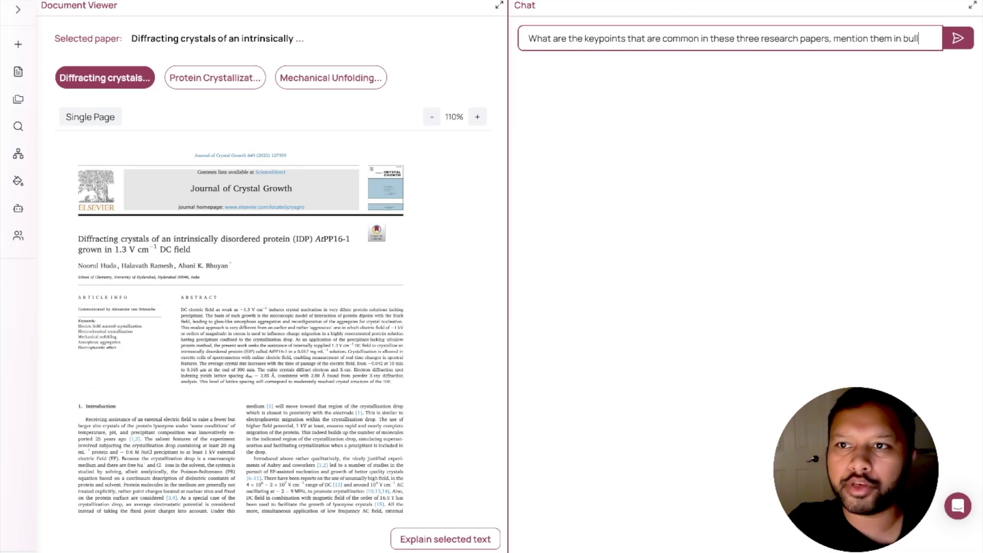
text(ets and in short)
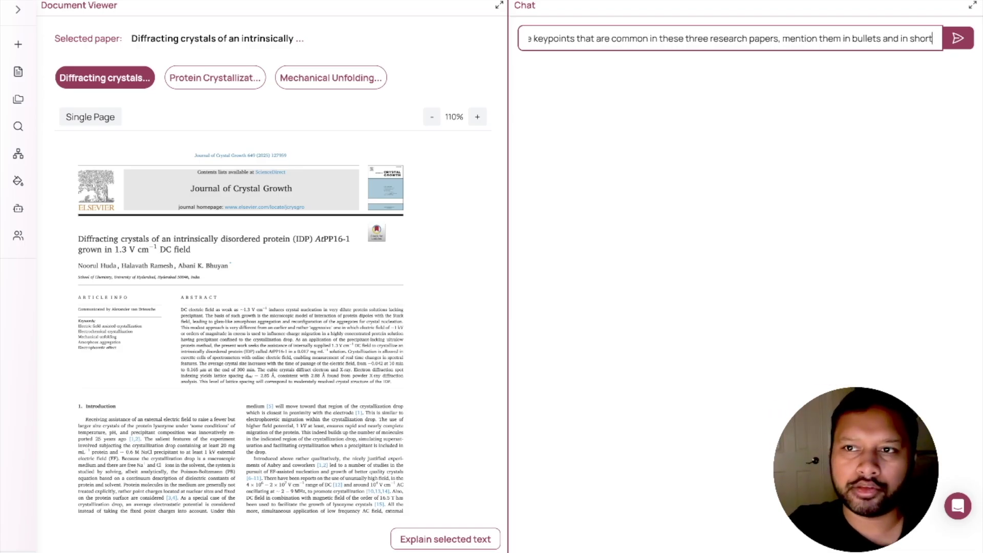
key(Return)
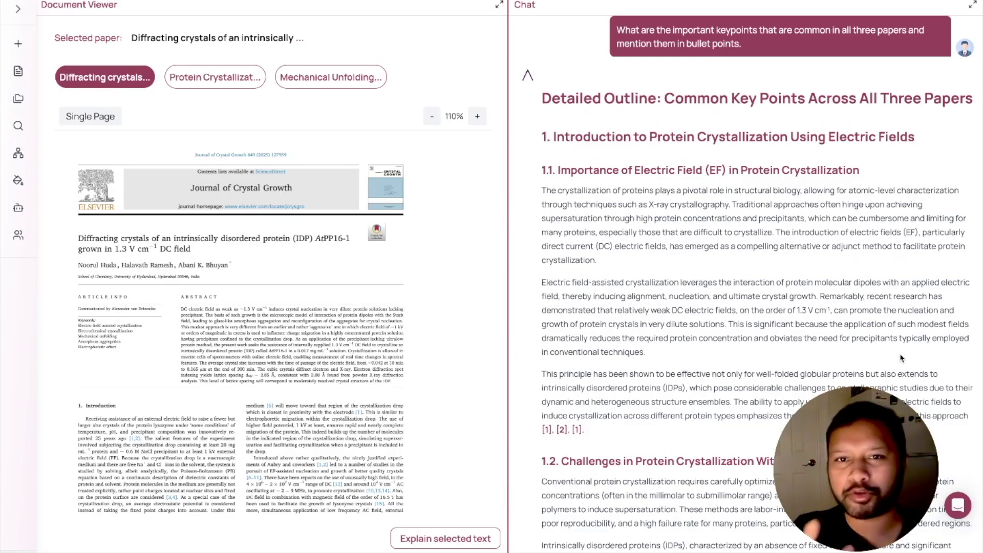
Skim the chat answer's outline of common key points, from the introduction to the section on amorphous aggregation
scroll(902, 358, down, 6)
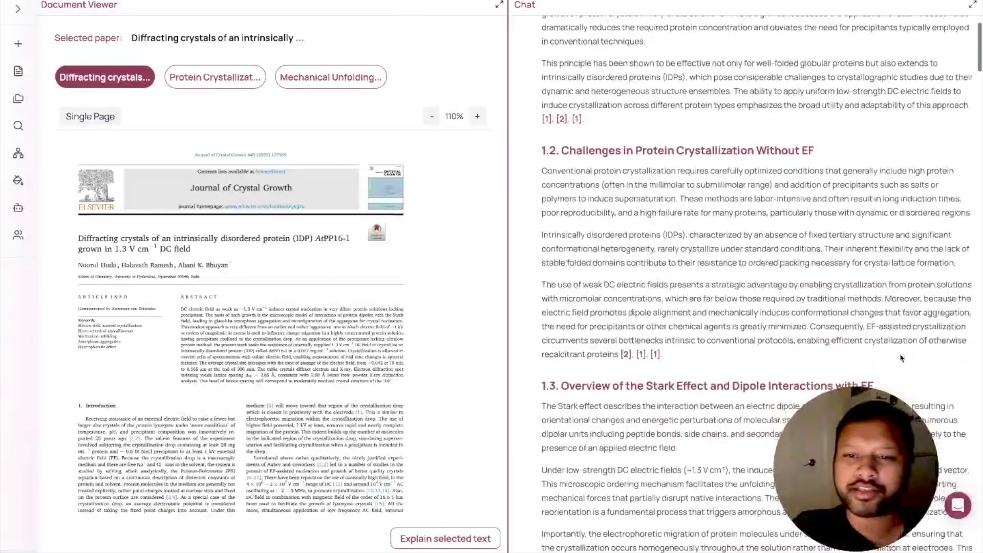
scroll(902, 358, up, 7)
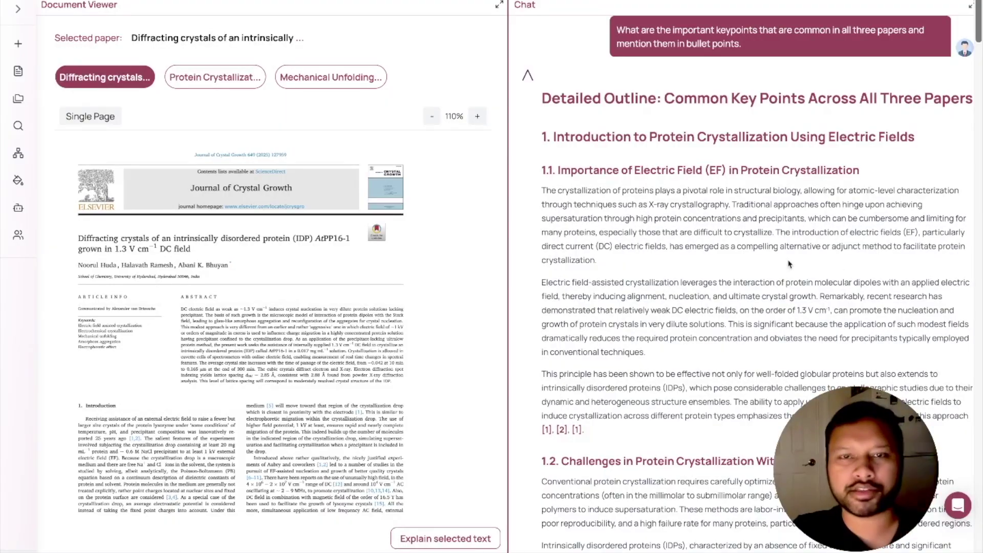
scroll(837, 294, down, 12)
scroll(836, 294, down, 3)
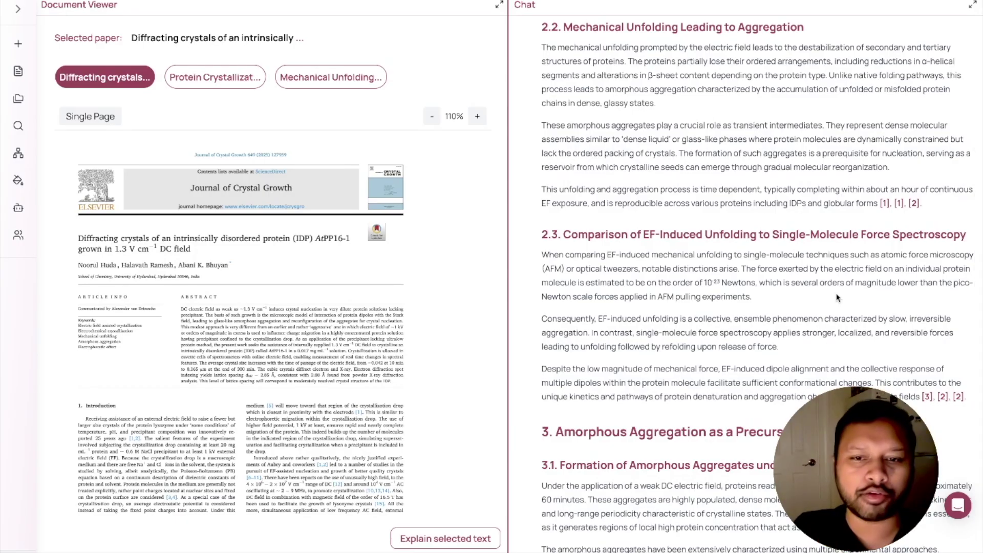
scroll(710, 297, up, 5)
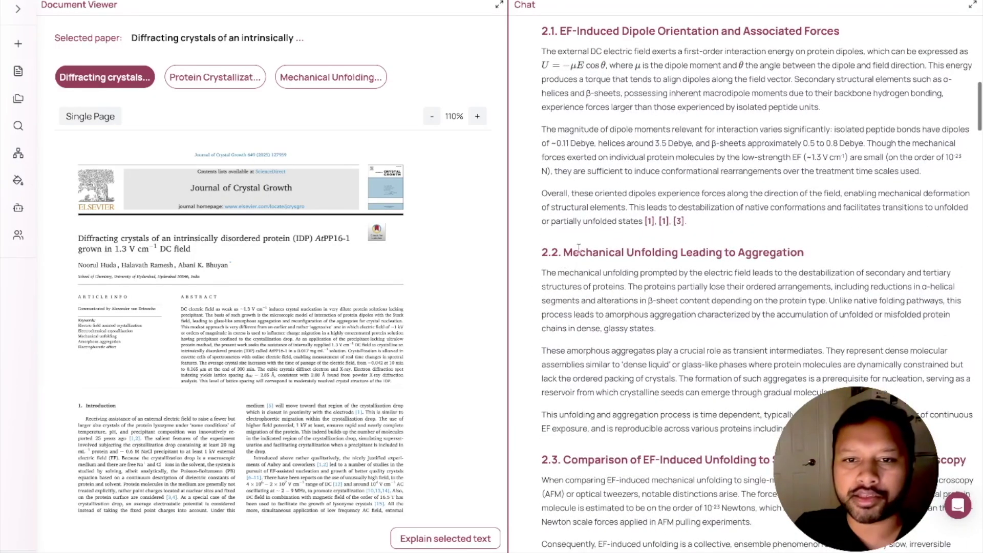
drag(560, 253, 816, 262)
scroll(817, 263, down, 15)
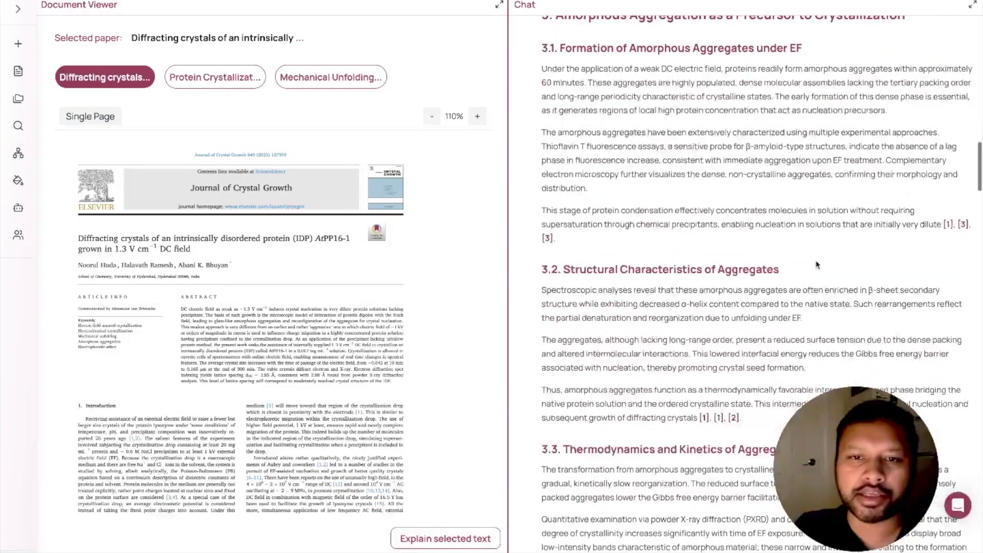
scroll(817, 264, up, 20)
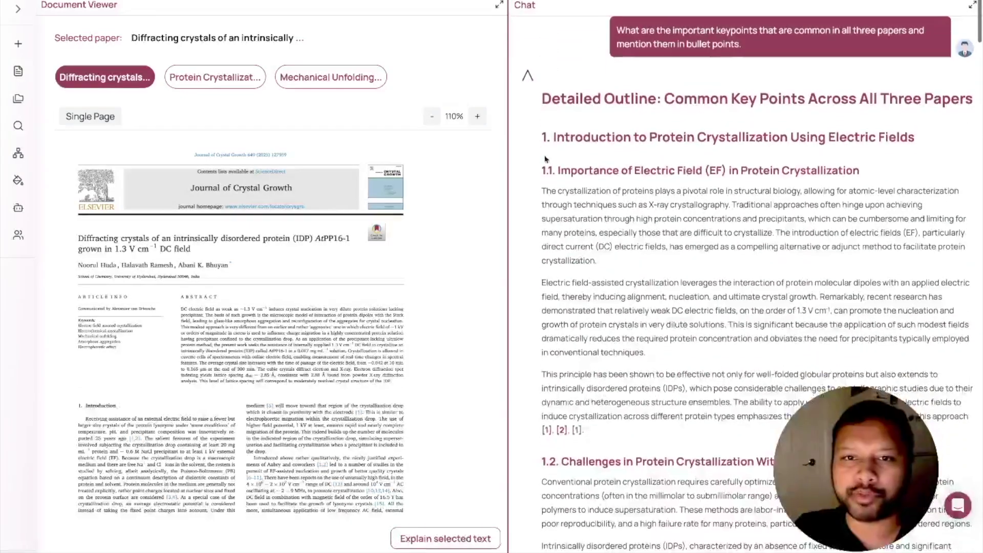
Go through section 1 of the answer on protein crystallization using electric fields, marking the section title and headings 1.1 to 1.3
drag(555, 136, 903, 131)
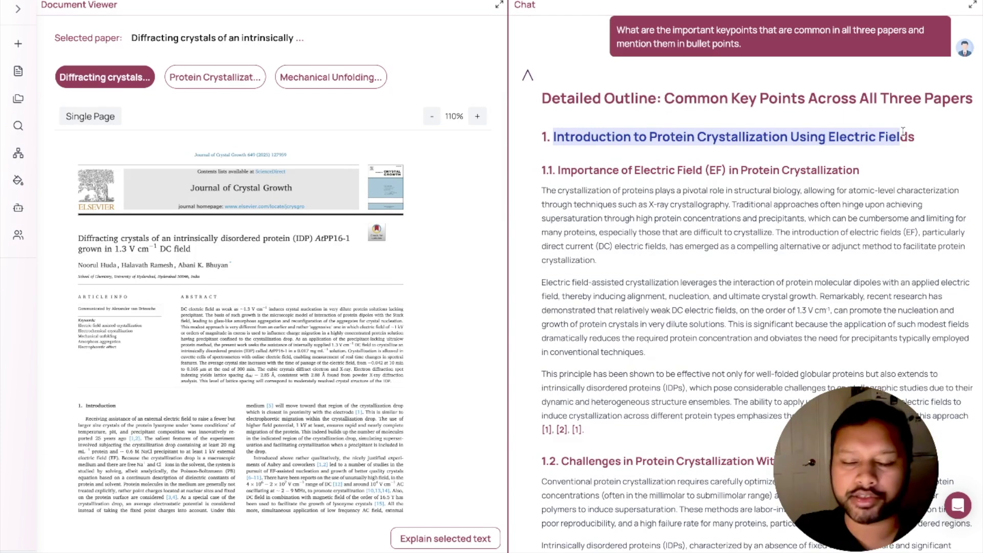
click(559, 171)
drag(558, 171, 885, 169)
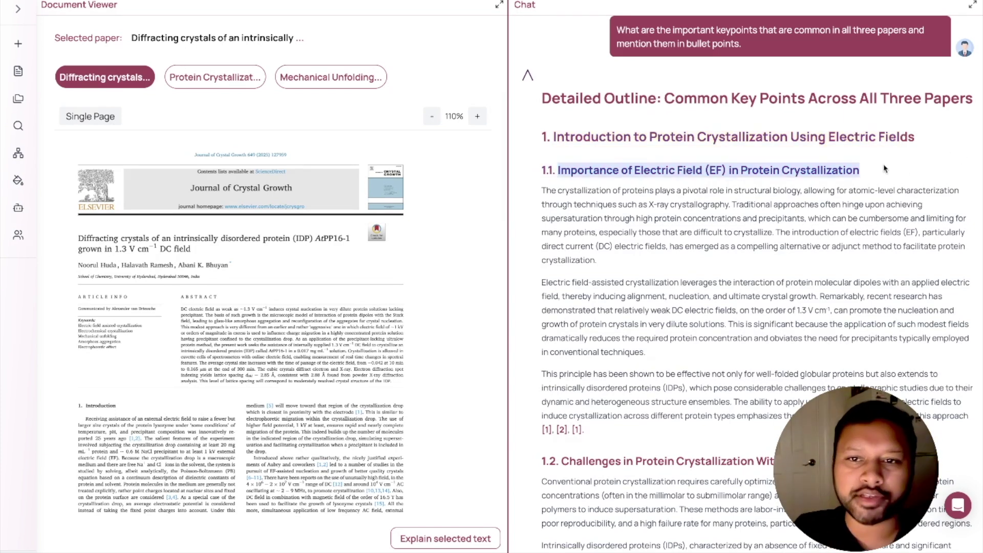
scroll(885, 169, down, 6)
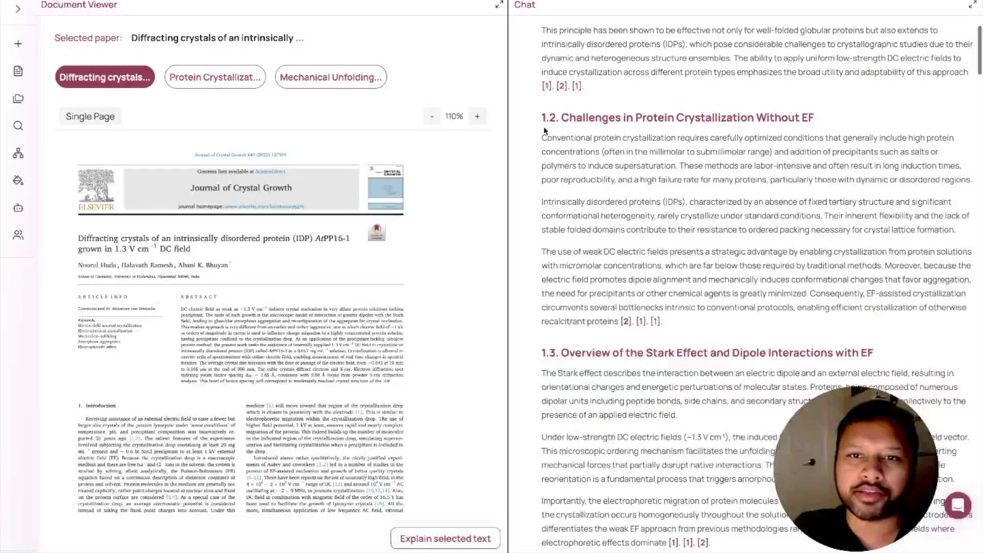
drag(562, 117, 815, 119)
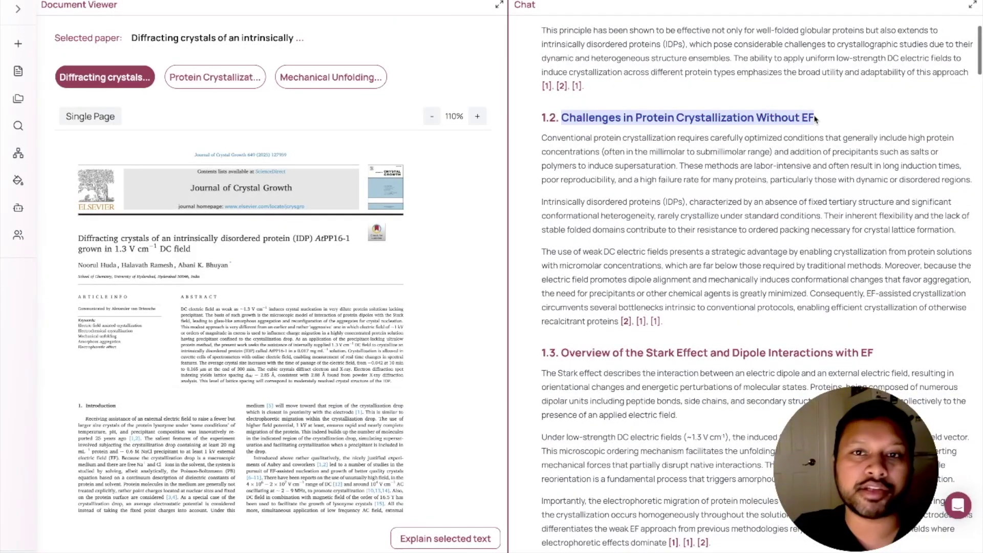
scroll(815, 119, down, 3)
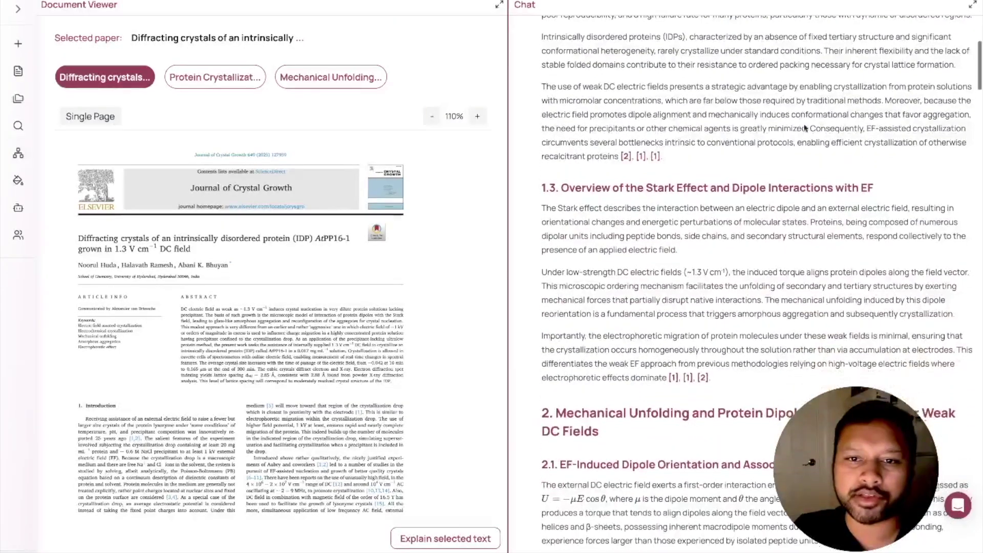
drag(561, 187, 542, 187)
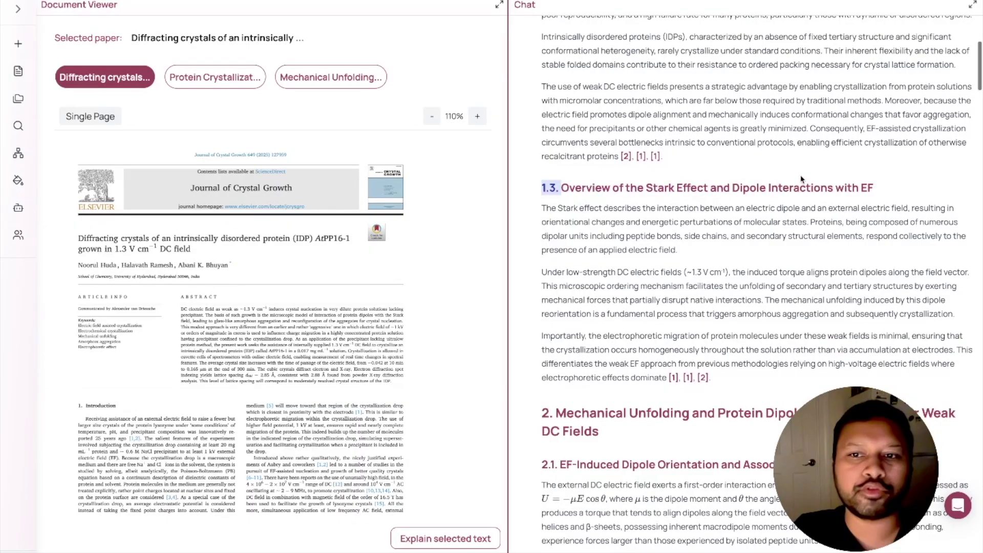
scroll(802, 179, down, 1)
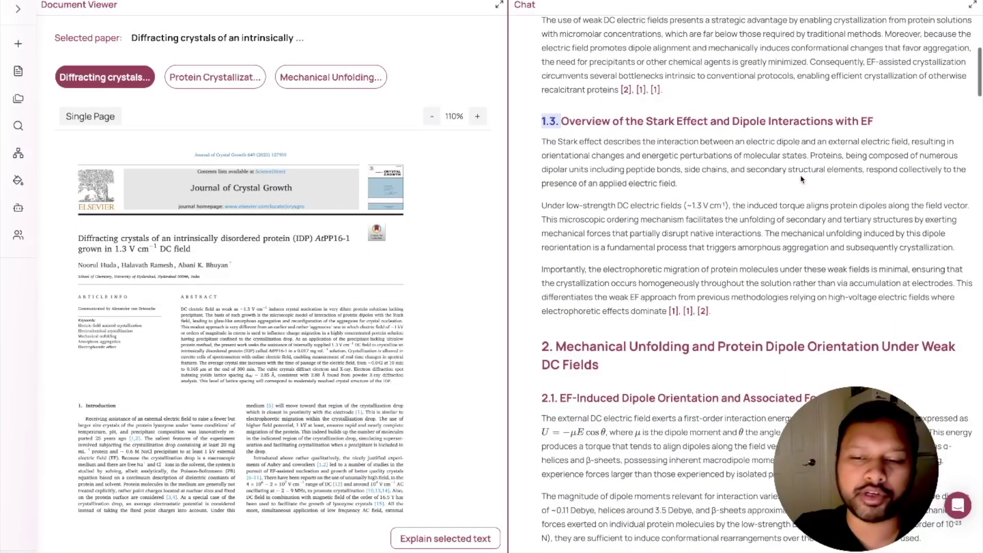
Go through section 2 of the answer on mechanical unfolding and protein dipole orientation, following headings 2.1 to 2.3
scroll(801, 178, down, 5)
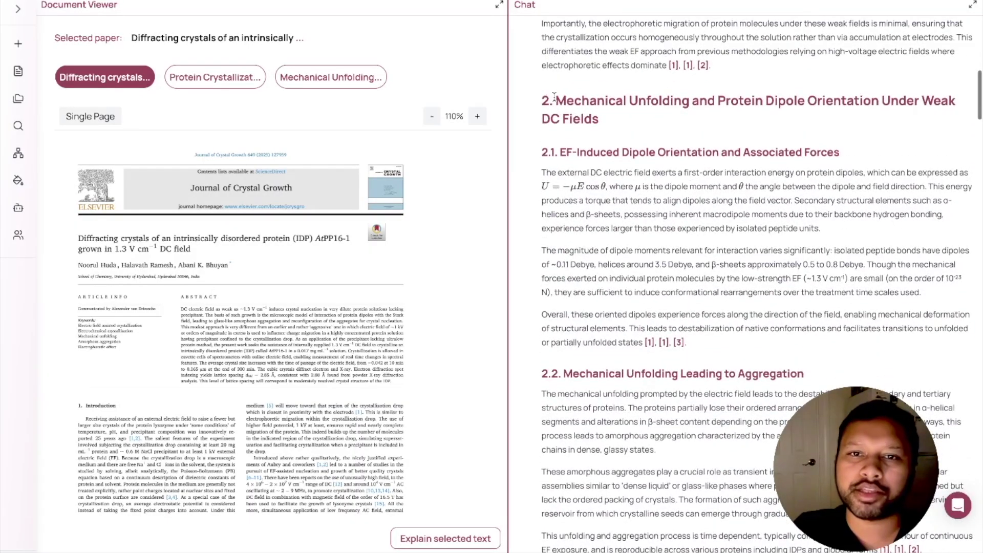
drag(556, 98, 643, 130)
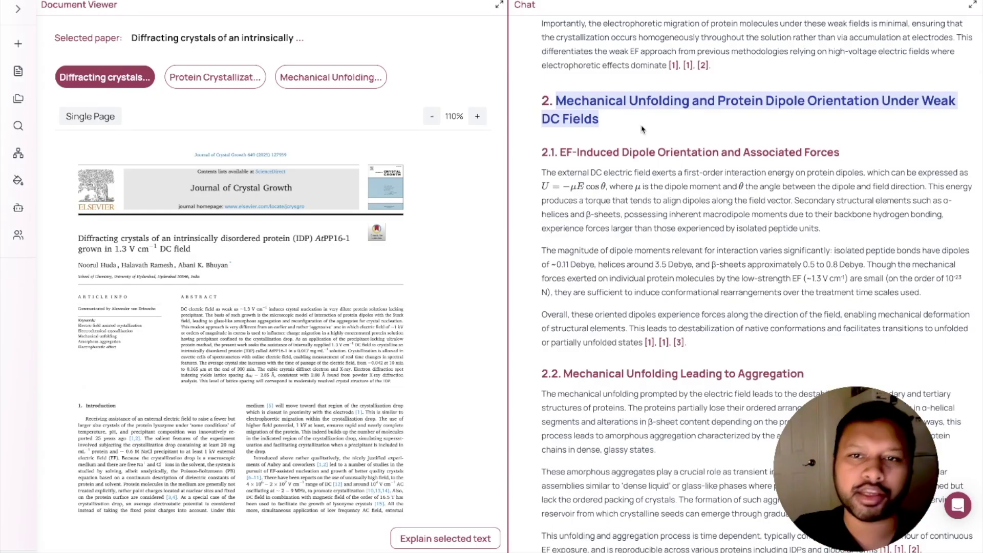
scroll(643, 130, down, 2)
drag(561, 53, 784, 60)
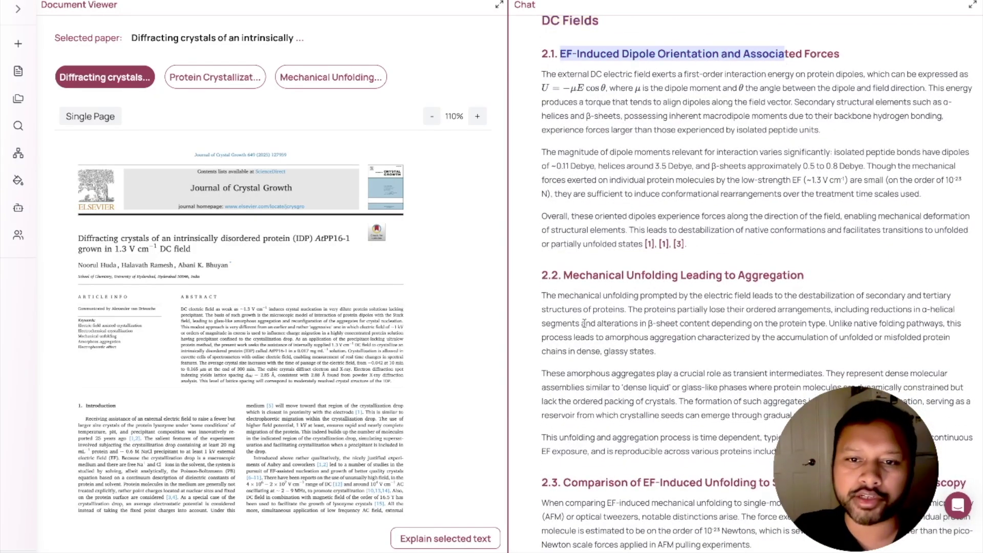
right_click(828, 267)
key(Escape)
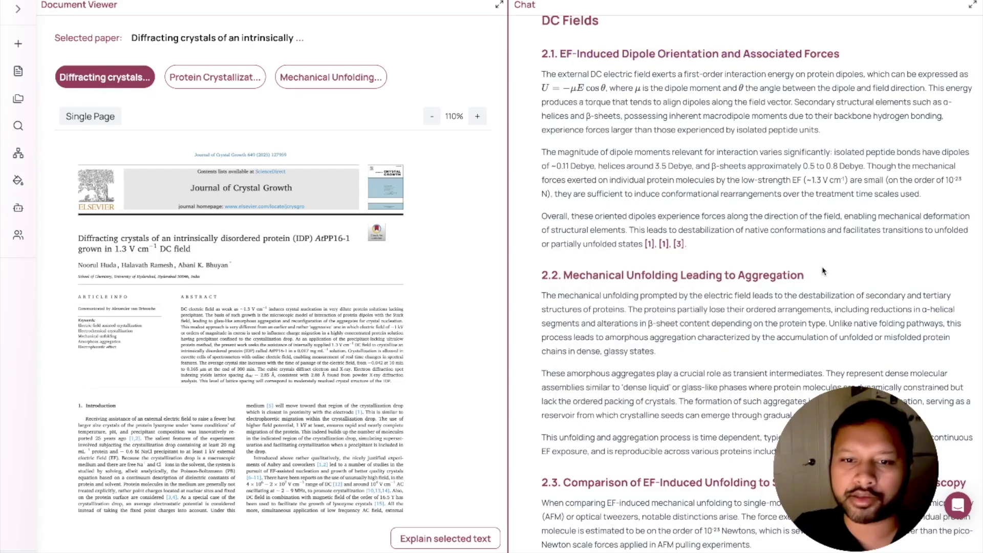
scroll(823, 272, down, 5)
drag(565, 203, 821, 203)
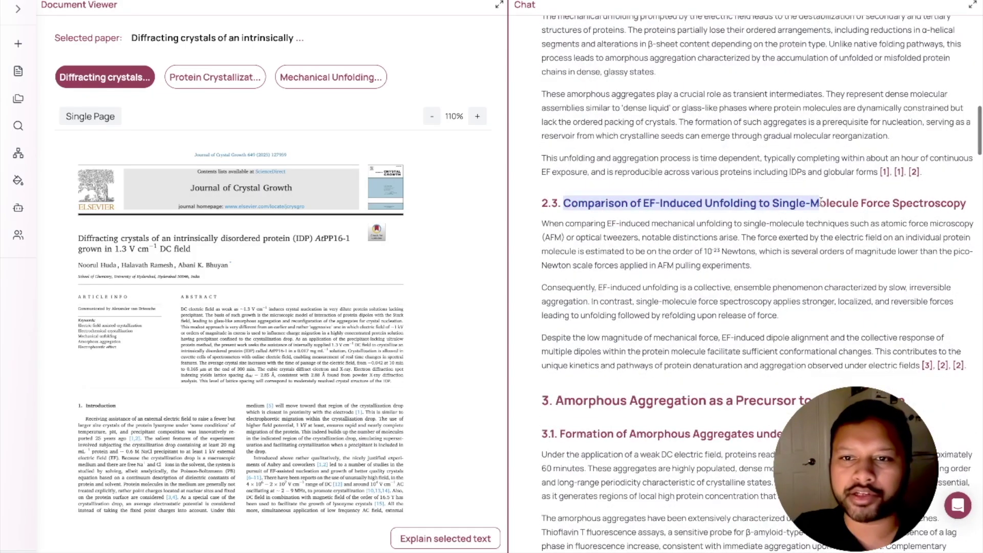
scroll(821, 203, down, 1)
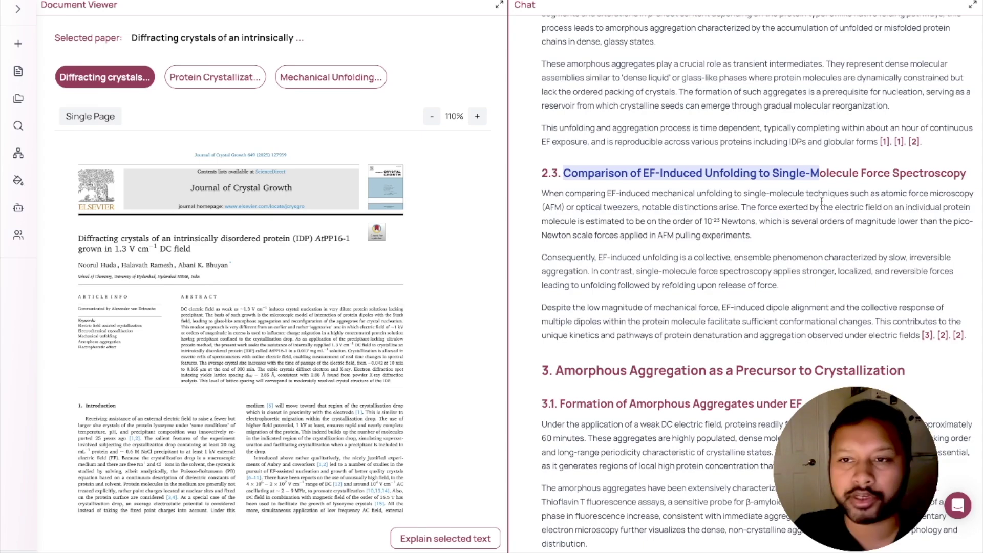
Skim the rest of the answer, from amorphous aggregation as a precursor through to the conclusions and future perspectives
scroll(821, 202, down, 10)
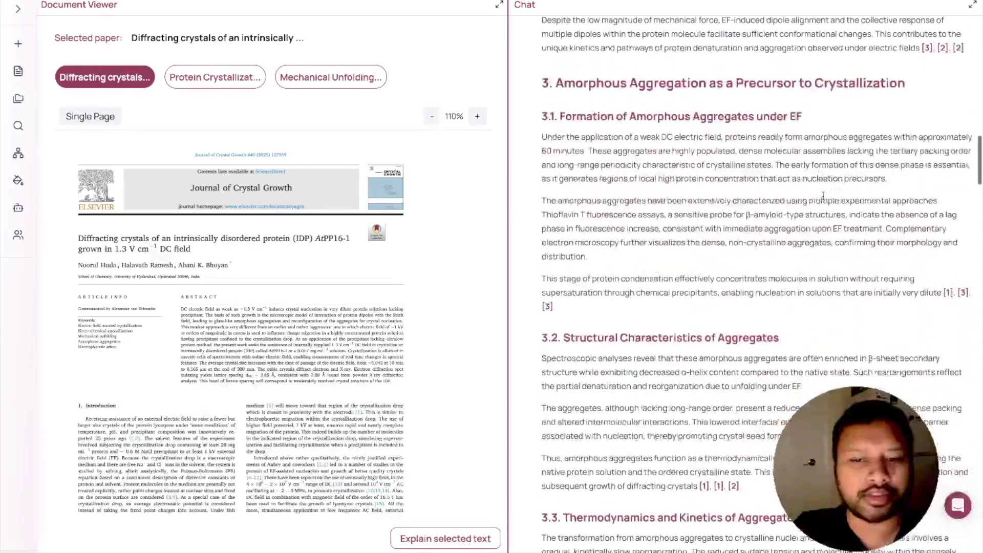
scroll(823, 195, down, 20)
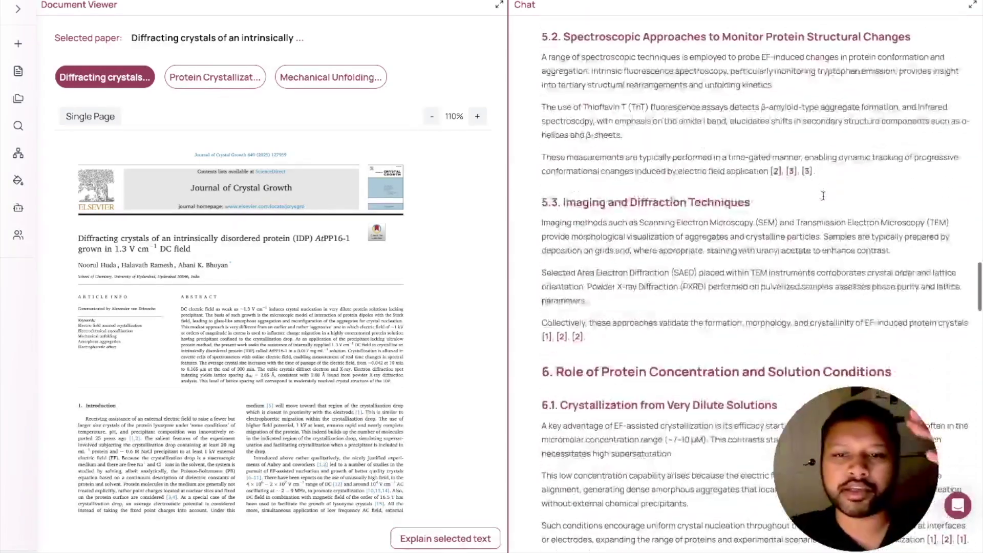
scroll(823, 195, down, 20)
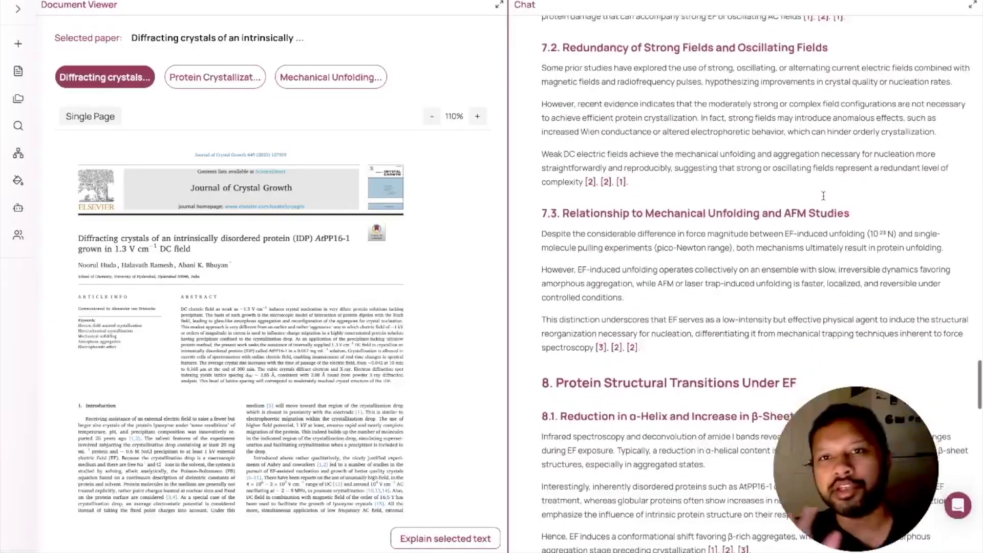
scroll(823, 195, down, 20)
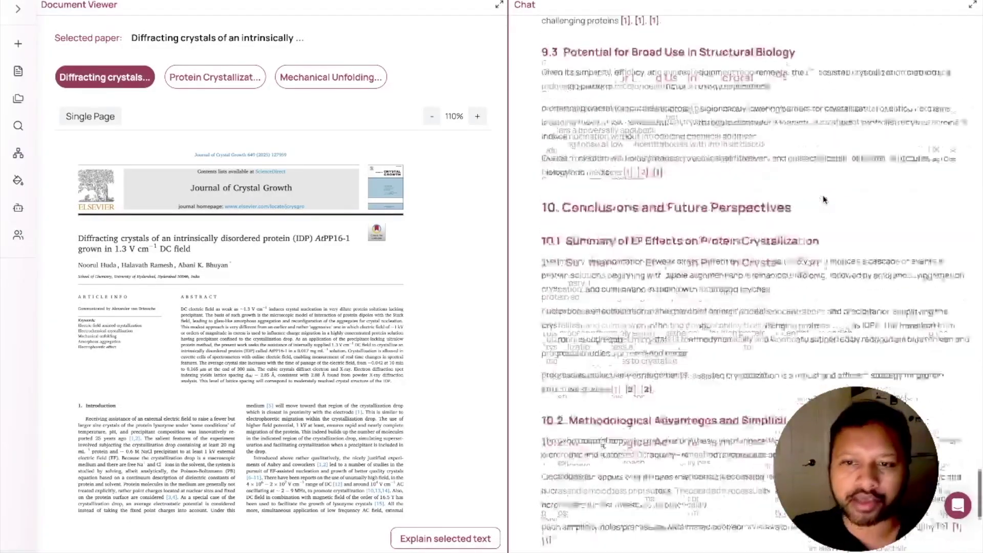